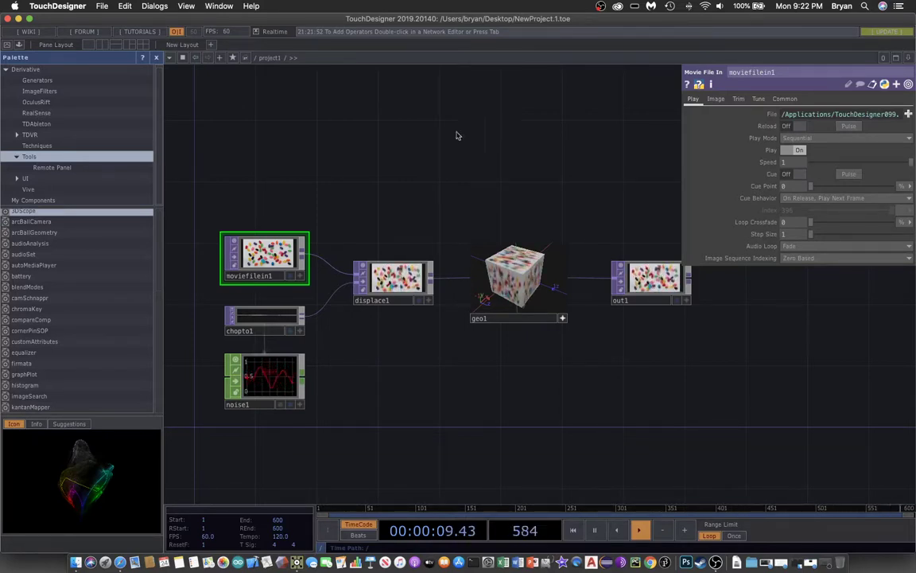
Fill in a Desktop project folder SoundControl001, renaming the file to match and adding an Audio folder.
{"action": "left_click", "coordinate": [102, 7]}
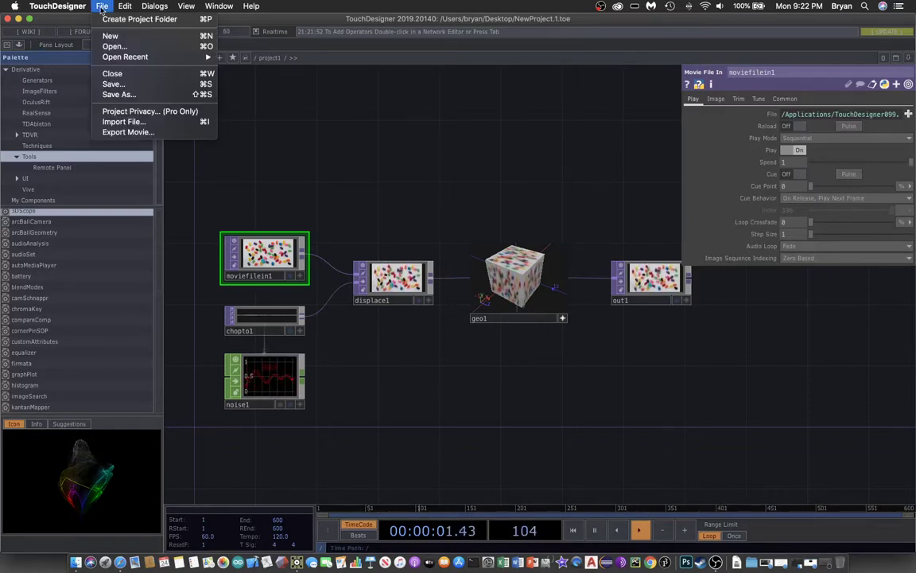
{"action": "left_click", "coordinate": [107, 19]}
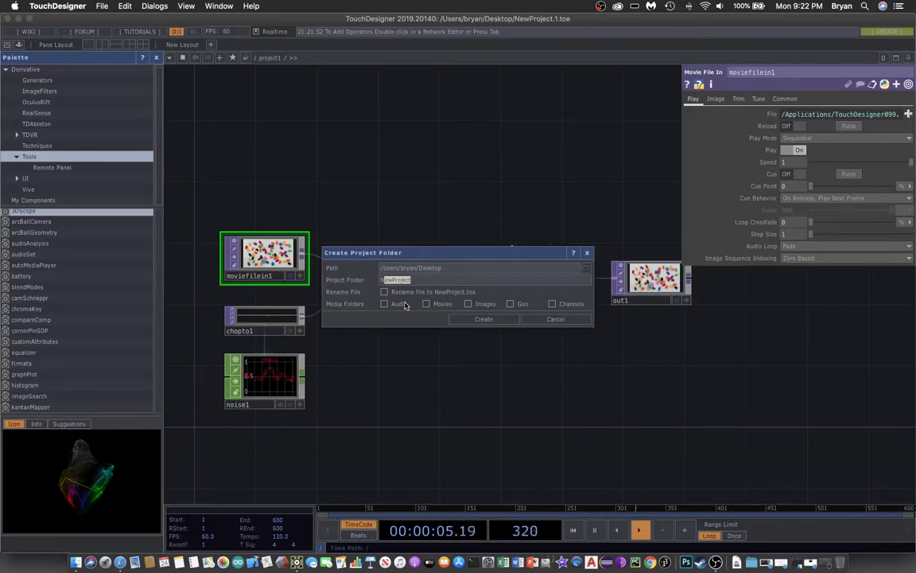
{"action": "type", "text": "N"}
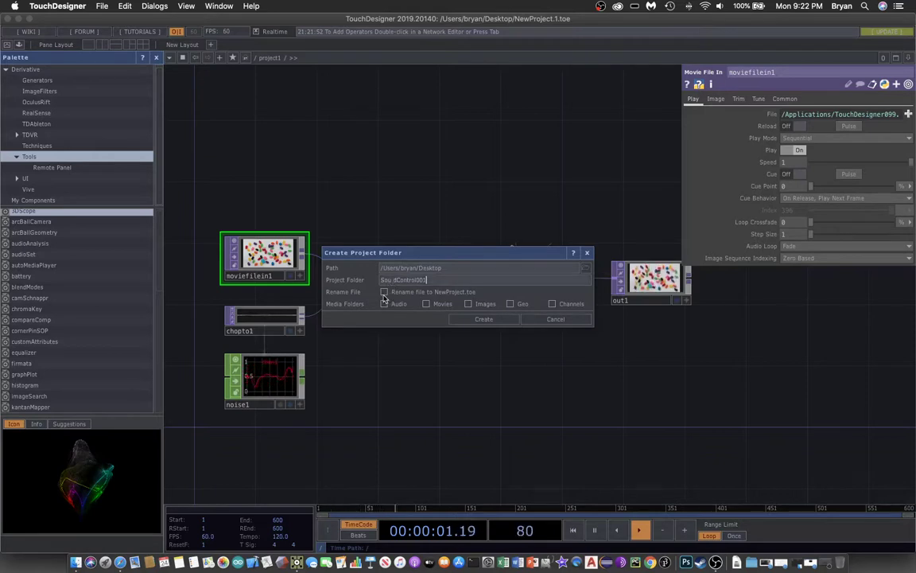
{"action": "left_click", "coordinate": [392, 282]}
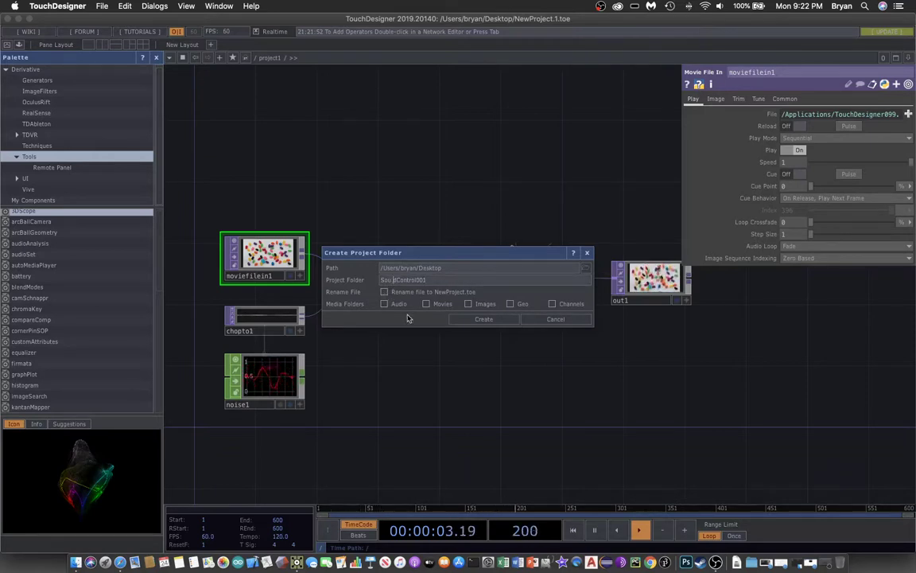
{"action": "key", "text": "Return"}
{"action": "left_click", "coordinate": [385, 292]}
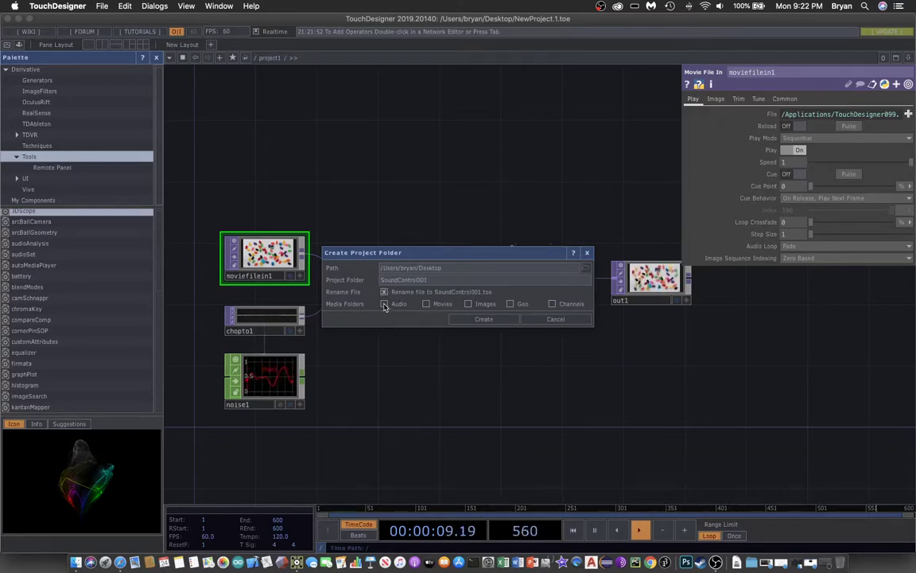
{"action": "left_click", "coordinate": [384, 303]}
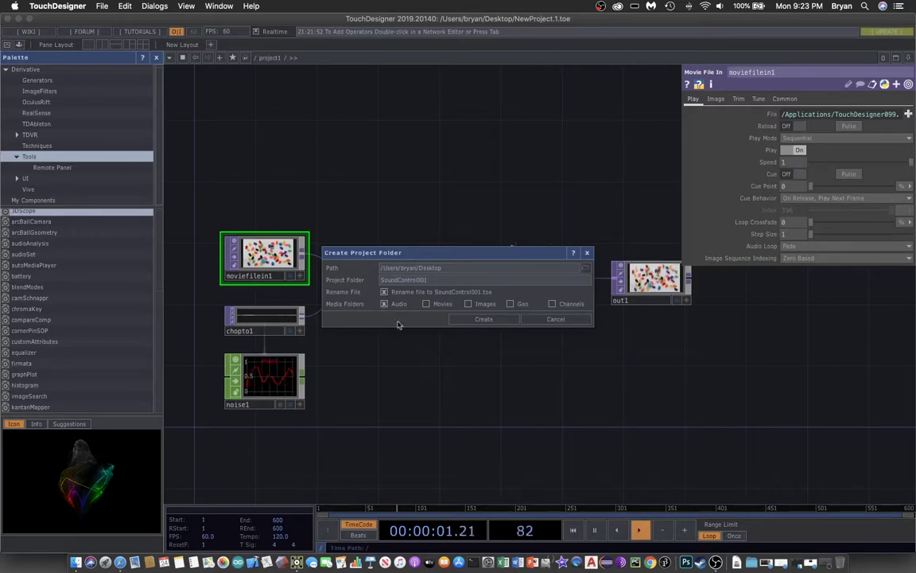
Create the project folder and save SoundControl001.toe into it, replacing the existing file.
{"action": "left_click", "coordinate": [483, 319]}
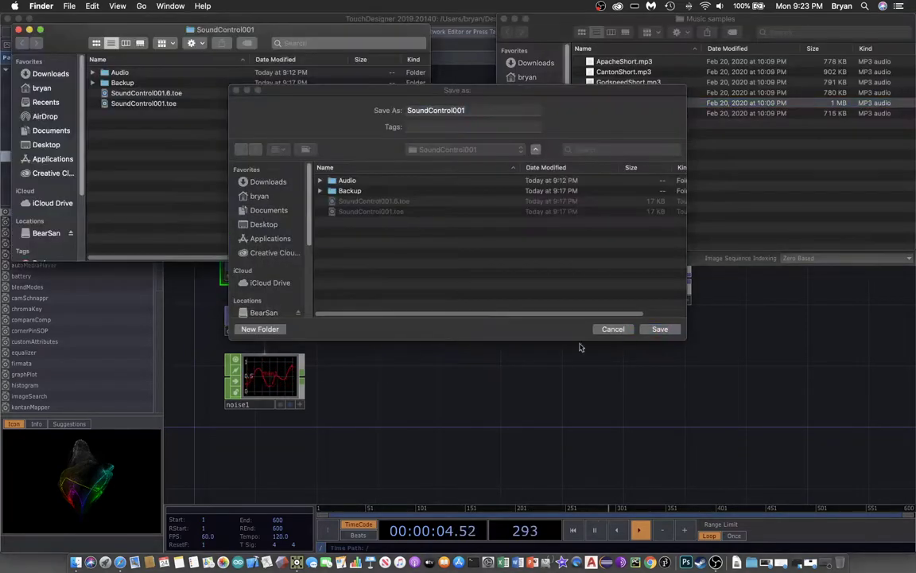
{"action": "left_click", "coordinate": [660, 329]}
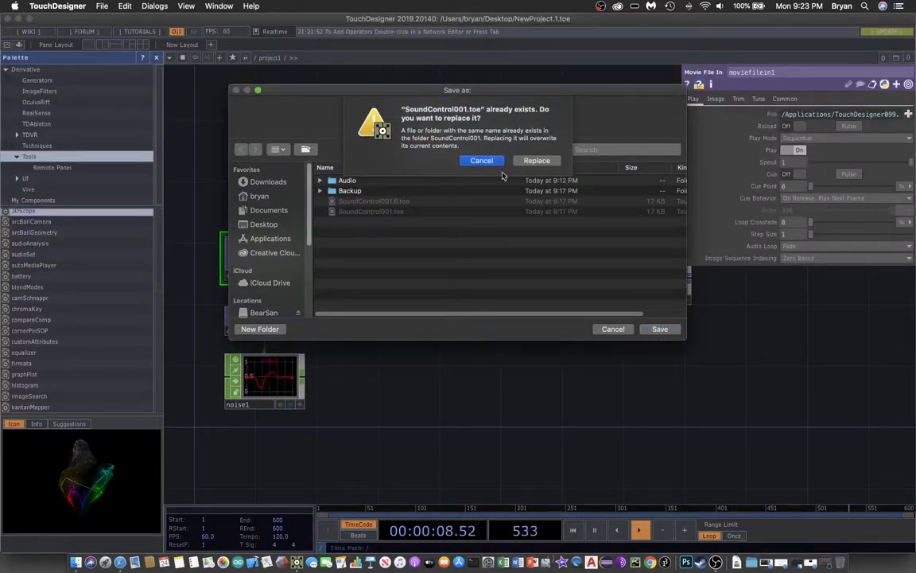
{"action": "left_click", "coordinate": [538, 161]}
Hide the palette and delete all five operators except out1.
{"action": "left_click", "coordinate": [156, 60]}
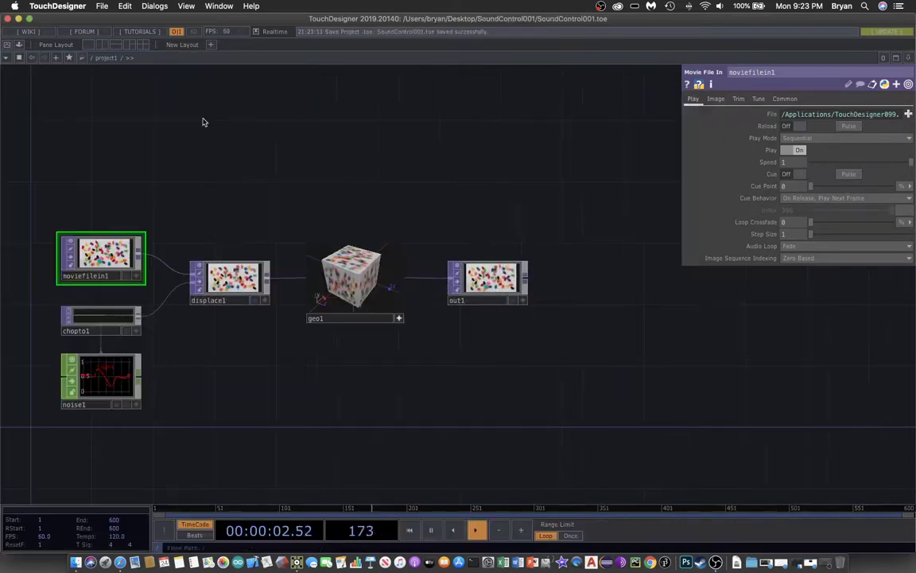
{"action": "left_click_drag", "start_coordinate": [96, 162], "coordinate": [178, 119]}
{"action": "left_click_drag", "start_coordinate": [117, 137], "coordinate": [451, 421]}
{"action": "key", "text": "Delete"}
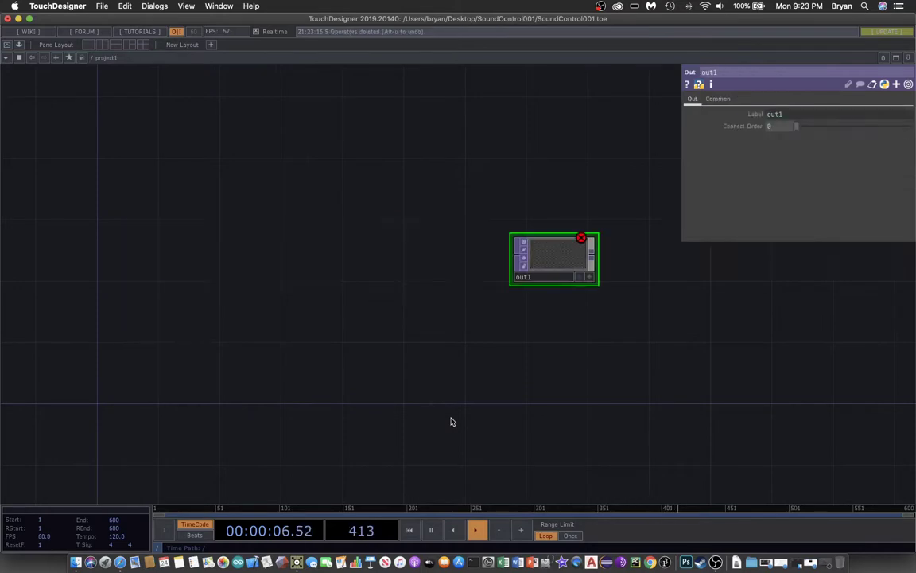
Move ModelShort.mp3 from Music samples into SoundControl001/Audio, replacing the existing copy.
{"action": "left_click", "coordinate": [18, 18]}
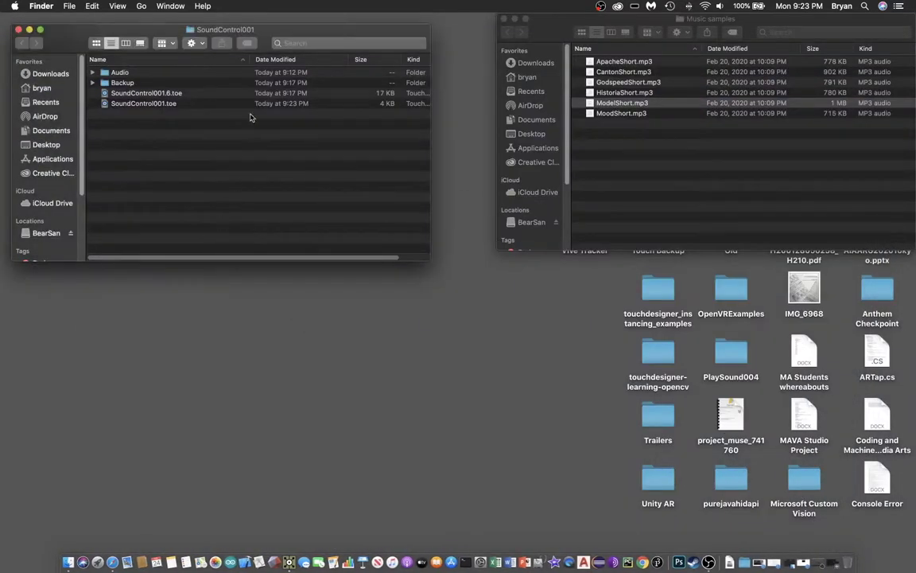
{"action": "left_click_drag", "start_coordinate": [62, 37], "coordinate": [157, 160]}
{"action": "left_click", "coordinate": [606, 125]}
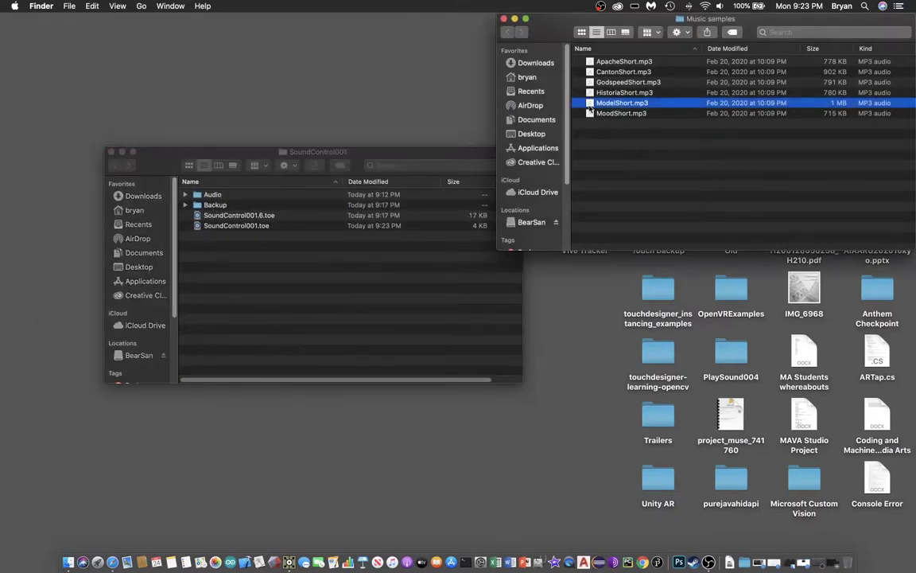
{"action": "left_click_drag", "start_coordinate": [590, 106], "coordinate": [220, 196]}
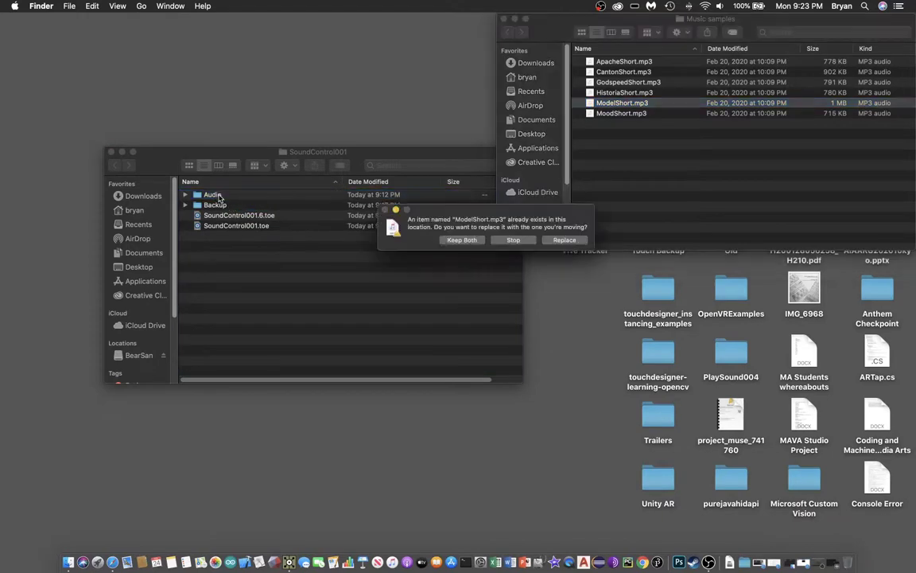
{"action": "left_click", "coordinate": [565, 240]}
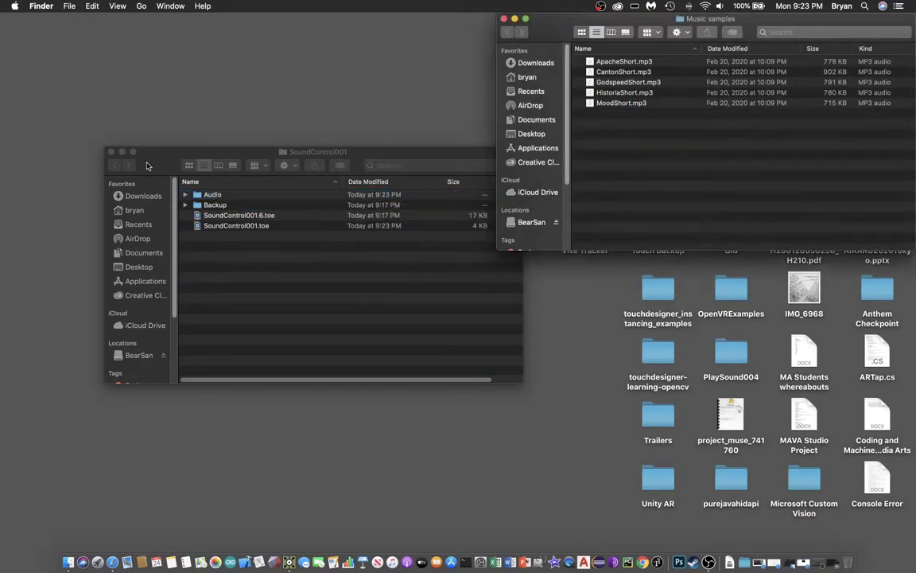
Open the SoundControl001 > Audio folder in Finder beside the TouchDesigner window.
{"action": "left_click_drag", "start_coordinate": [125, 160], "coordinate": [69, 70]}
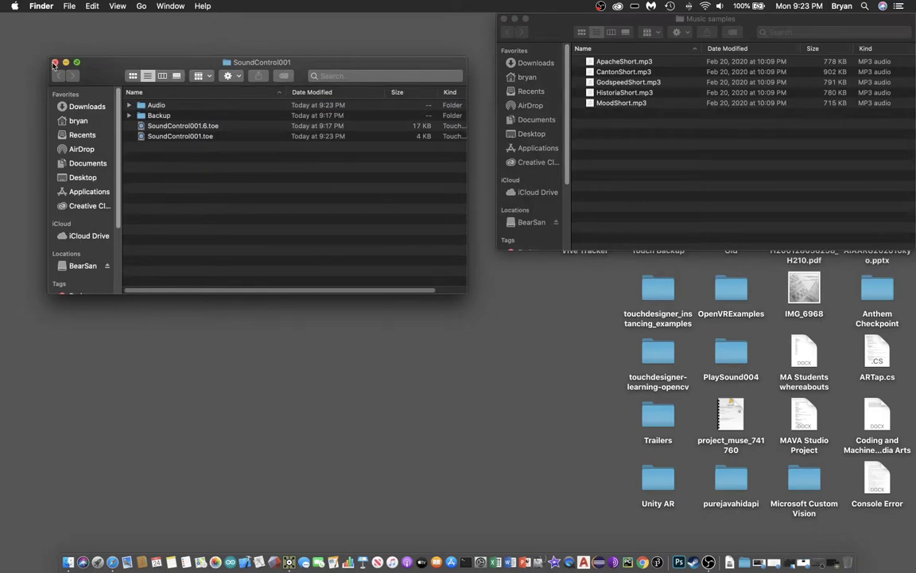
{"action": "left_click", "coordinate": [55, 62]}
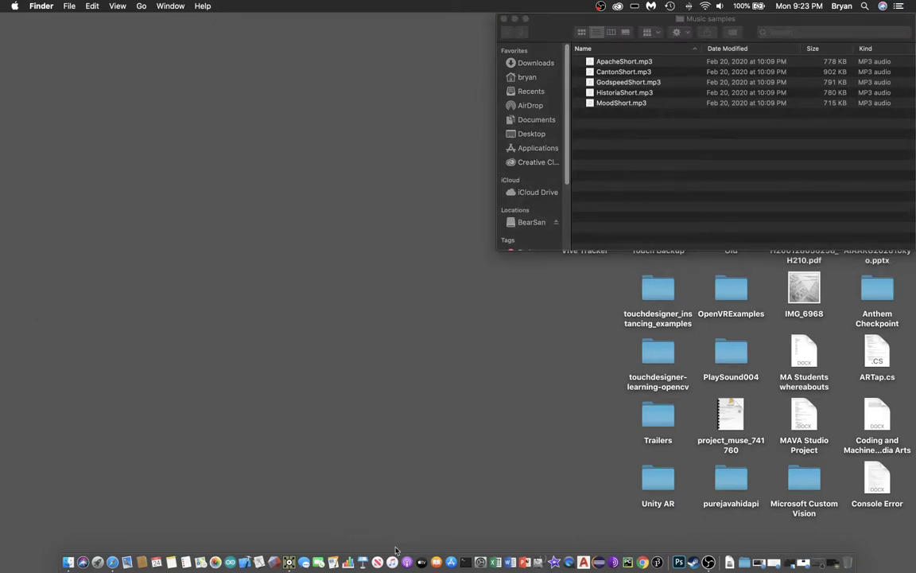
{"action": "left_click", "coordinate": [289, 562]}
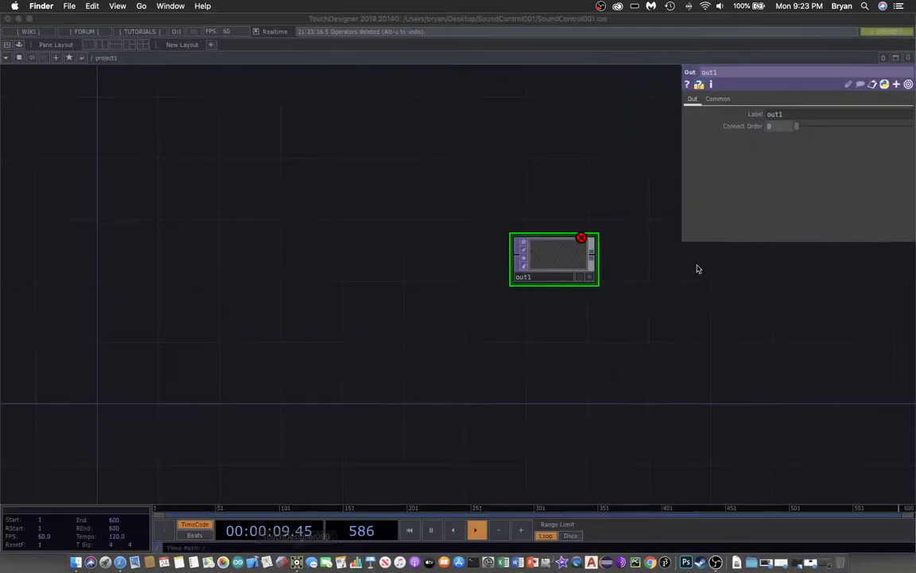
{"action": "left_click_drag", "start_coordinate": [291, 24], "coordinate": [161, 253]}
{"action": "left_click", "coordinate": [514, 19]}
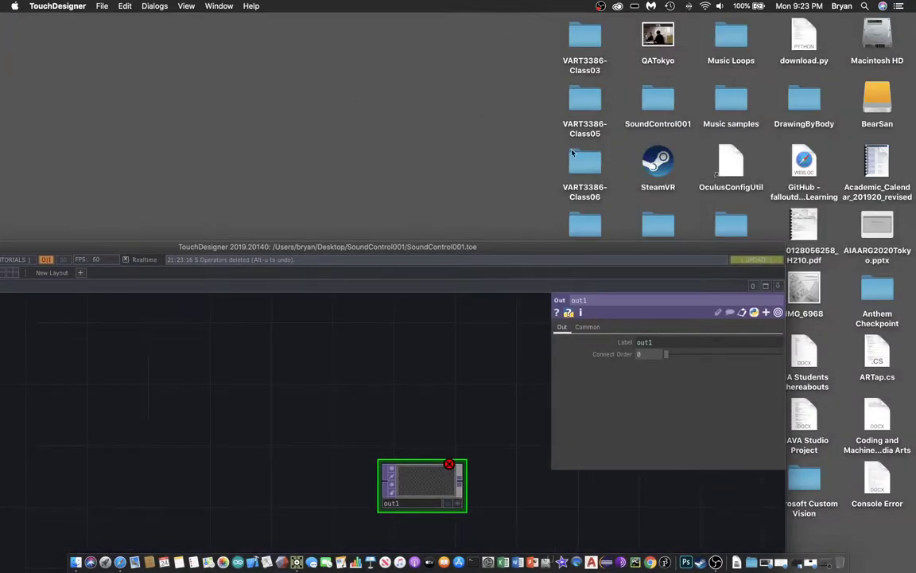
{"action": "left_click_drag", "start_coordinate": [696, 254], "coordinate": [359, 169]}
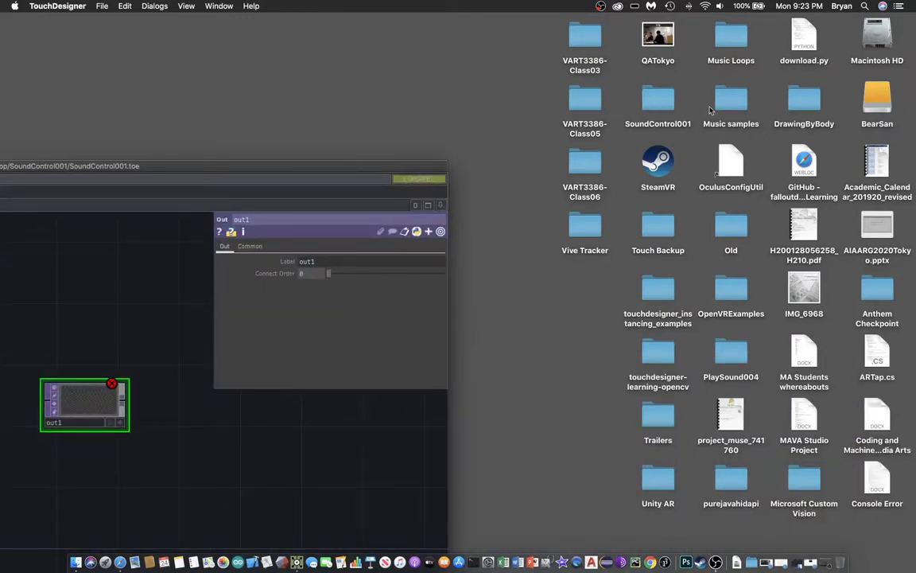
{"action": "double_click", "coordinate": [665, 104]}
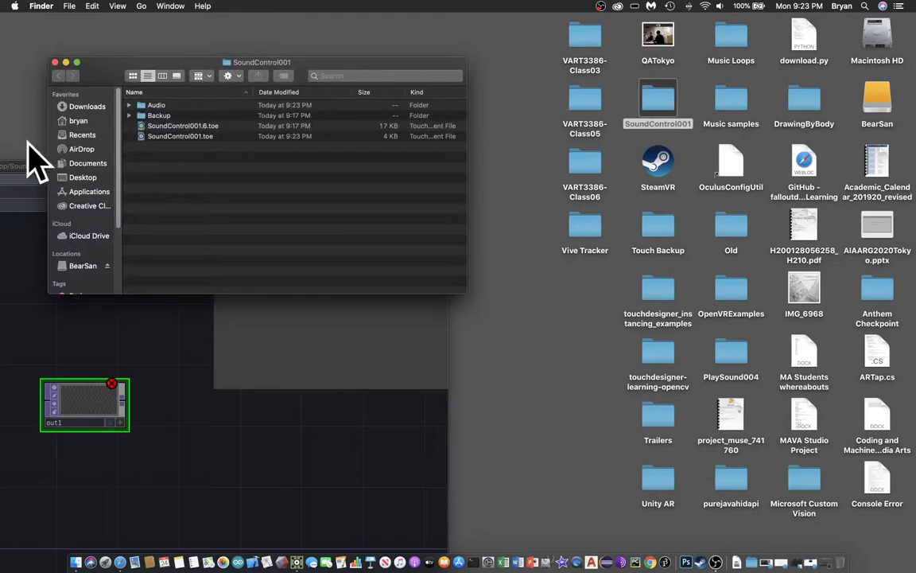
{"action": "double_click", "coordinate": [142, 106]}
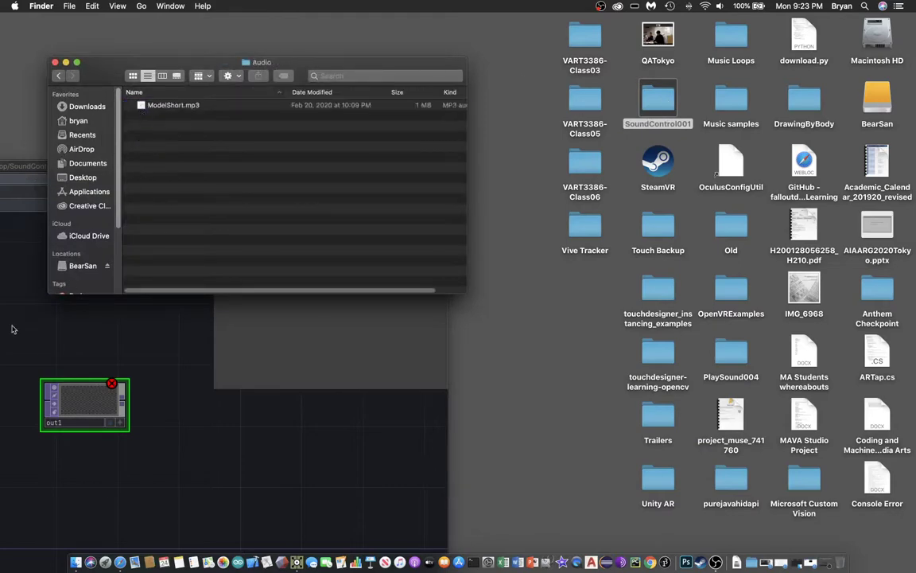
{"action": "left_click", "coordinate": [38, 162]}
Drop ModelShort.mp3 into the network as a ModelShort Audio File In CHOP, with TouchDesigner full-screen.
{"action": "double_click", "coordinate": [213, 169]}
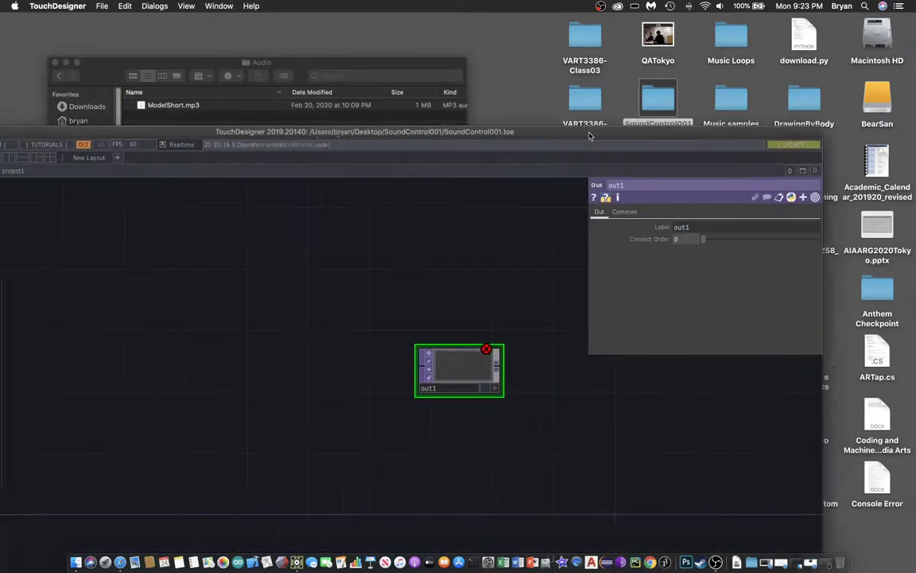
{"action": "left_click_drag", "start_coordinate": [141, 106], "coordinate": [160, 263]}
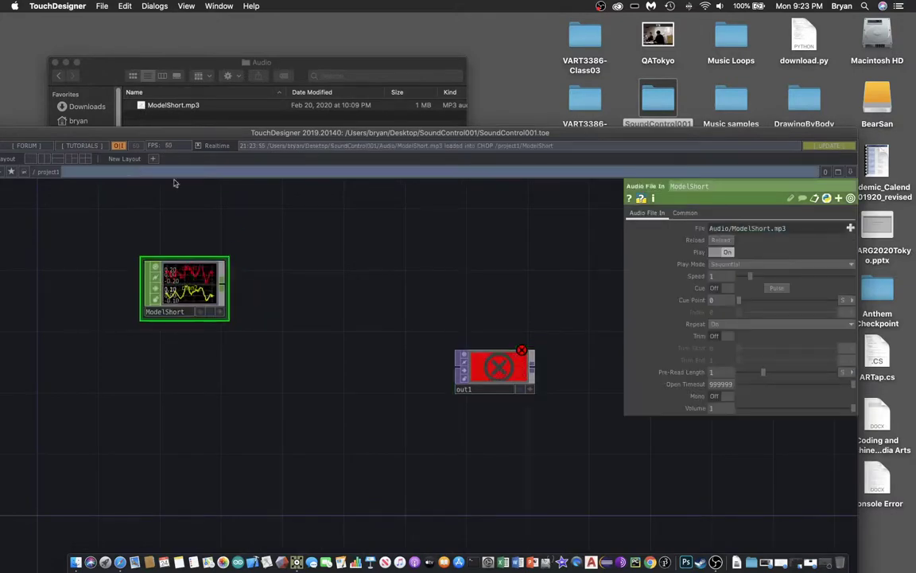
{"action": "left_click", "coordinate": [66, 62]}
{"action": "double_click", "coordinate": [612, 139]}
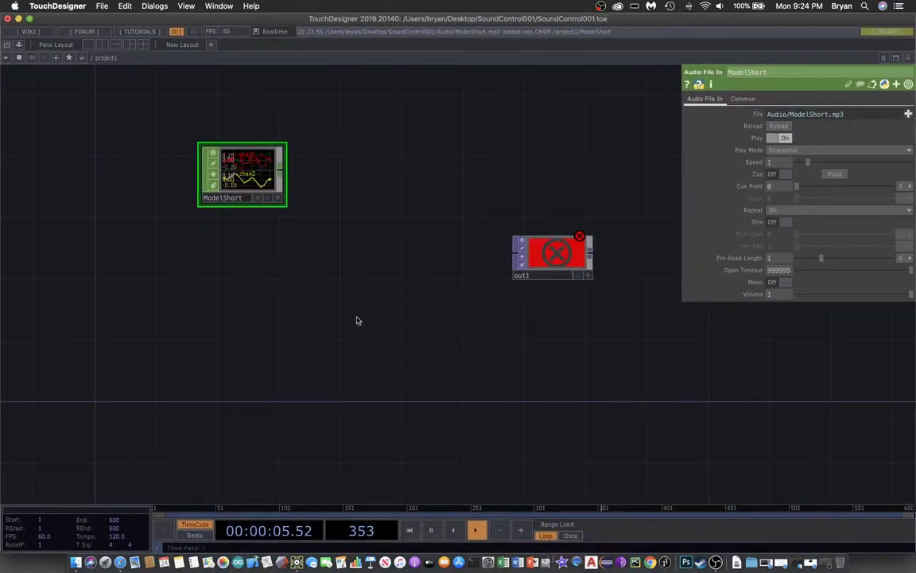
{"action": "left_click_drag", "start_coordinate": [242, 175], "coordinate": [196, 175]}
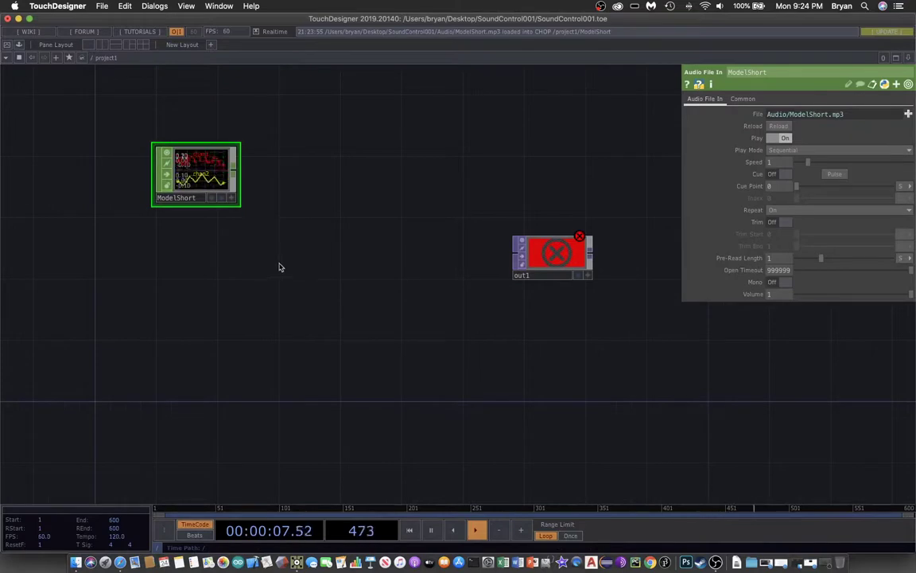
Add an audiodevout1 Audio Device Out CHOP below ModelShort and wire ModelShort into it.
{"action": "key", "text": "Tab"}
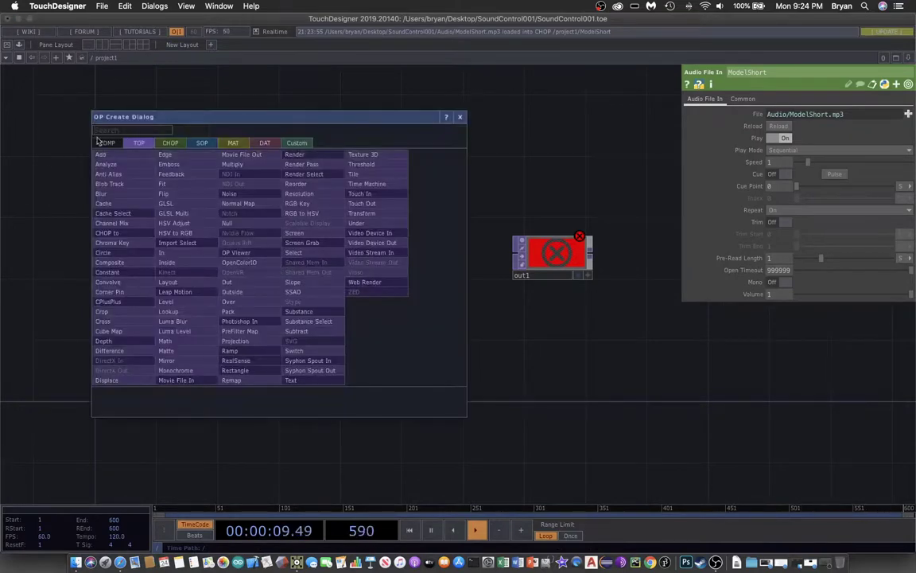
{"action": "left_click", "coordinate": [170, 143]}
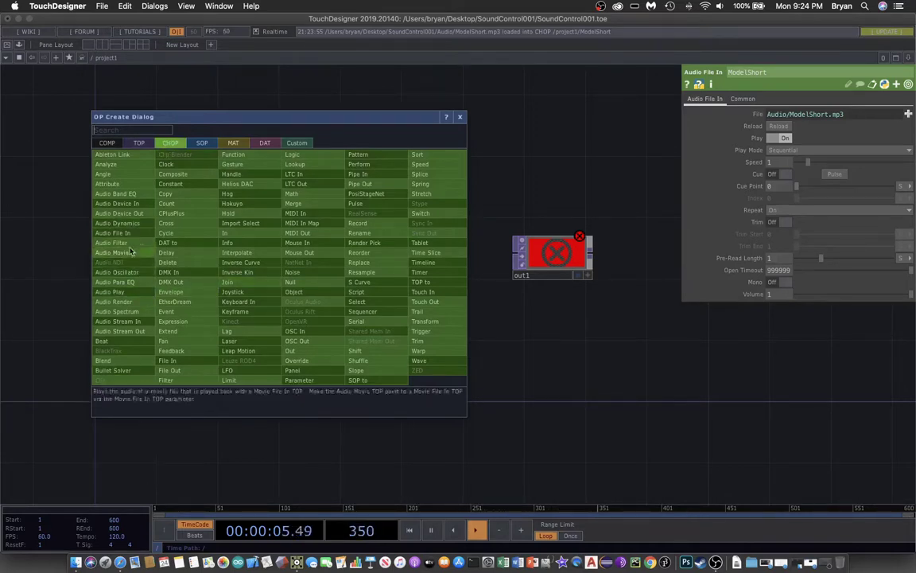
{"action": "left_click", "coordinate": [117, 203]}
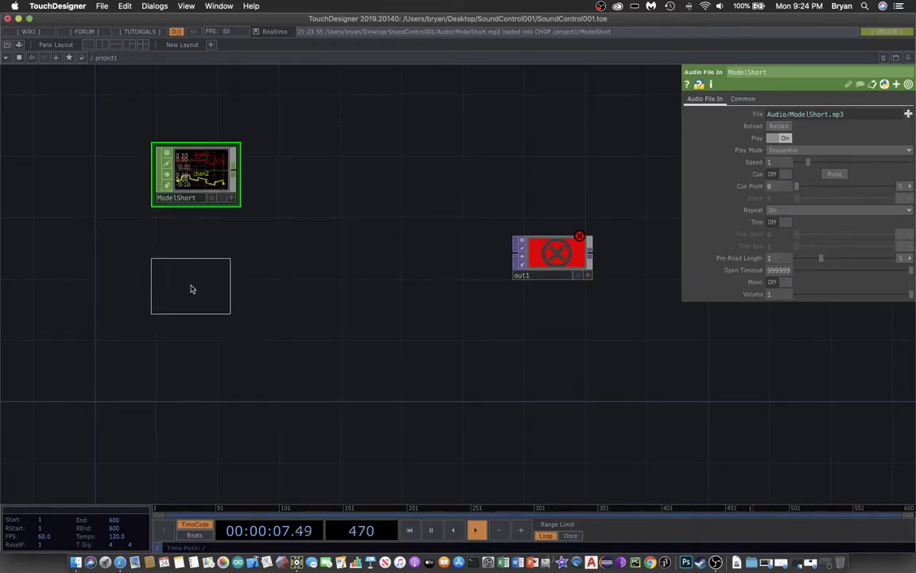
{"action": "left_click", "coordinate": [293, 339]}
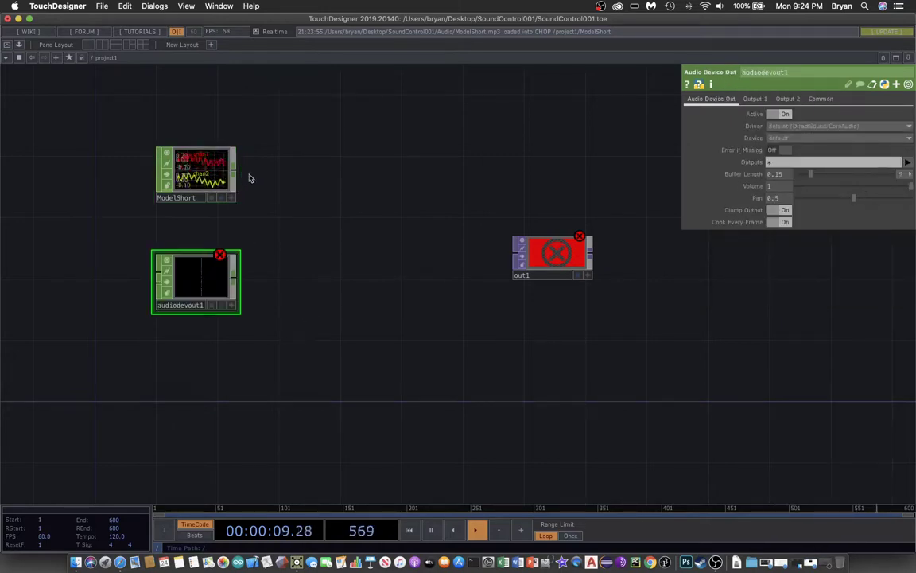
{"action": "left_click", "coordinate": [155, 267]}
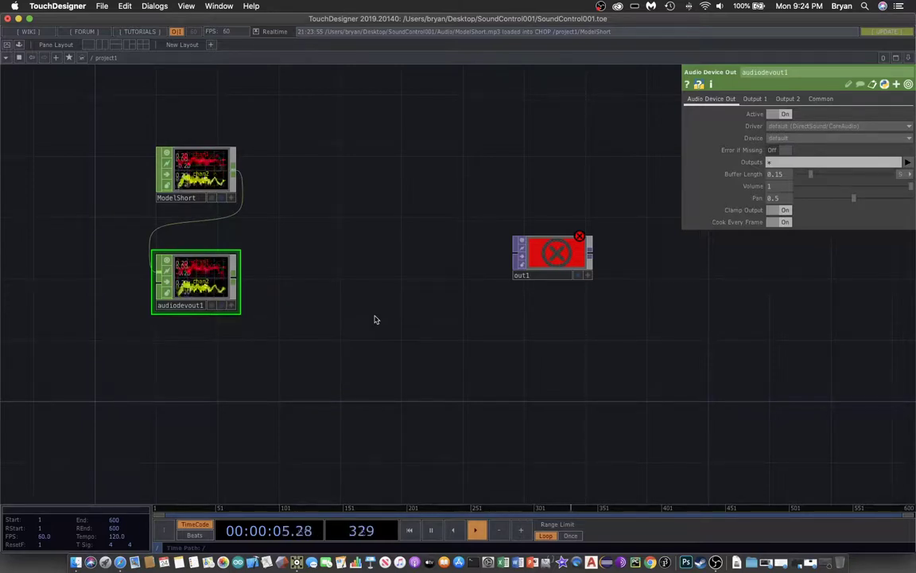
{"action": "key", "text": "XF86AudioRaiseVolume"}
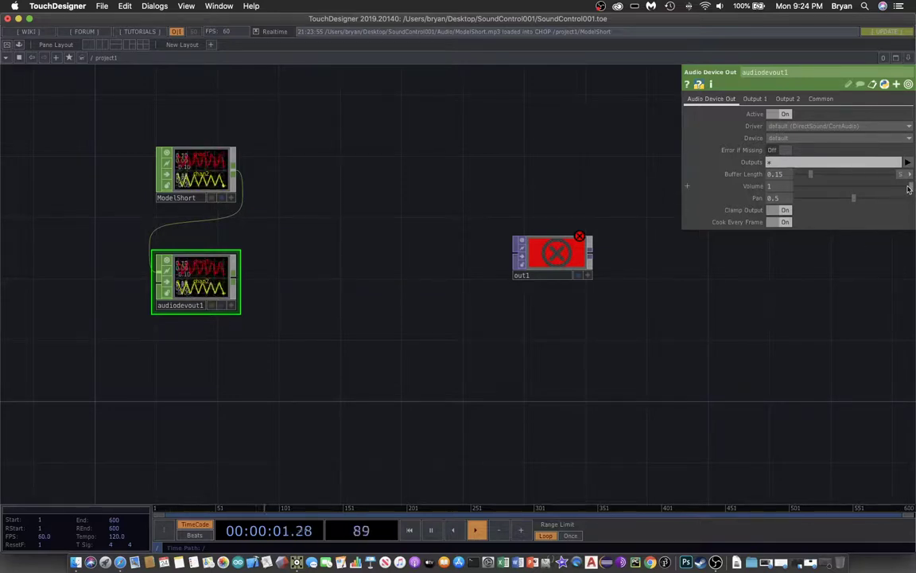
Sweep audiodevout1's Volume down and back to 1, then pan left and settle Pan at 0.476.
{"action": "left_click_drag", "start_coordinate": [912, 188], "coordinate": [793, 193]}
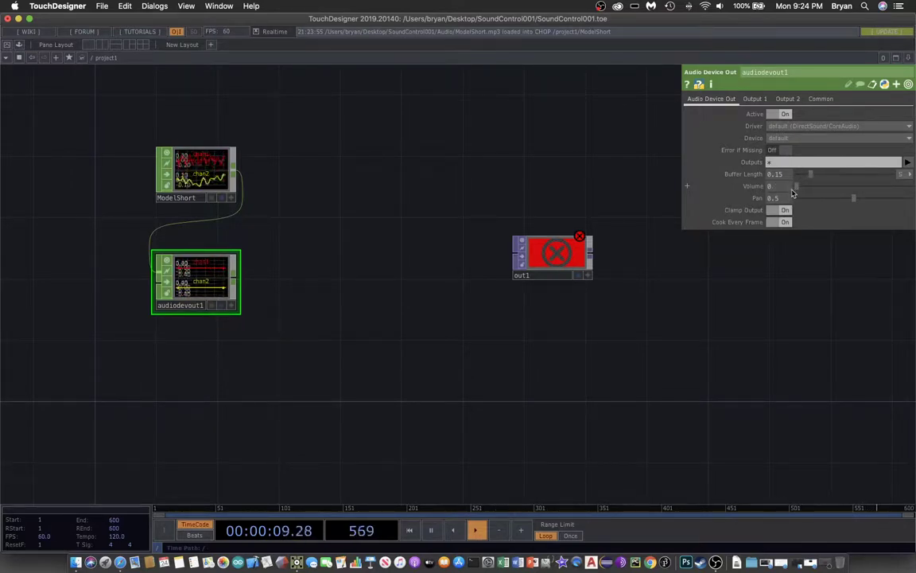
{"action": "left_click_drag", "start_coordinate": [792, 193], "coordinate": [913, 188]}
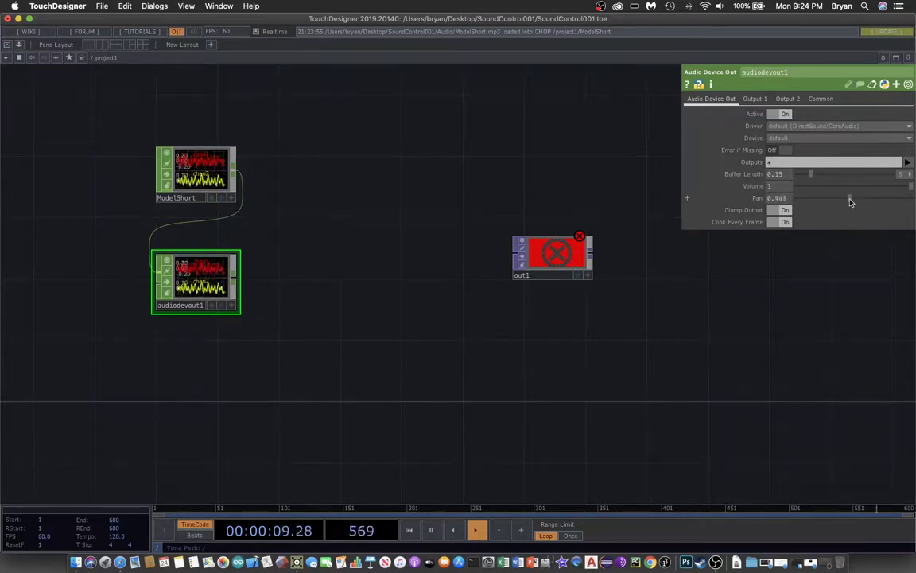
{"action": "left_click_drag", "start_coordinate": [823, 202], "coordinate": [849, 215]}
{"action": "left_click_drag", "start_coordinate": [381, 370], "coordinate": [327, 366]}
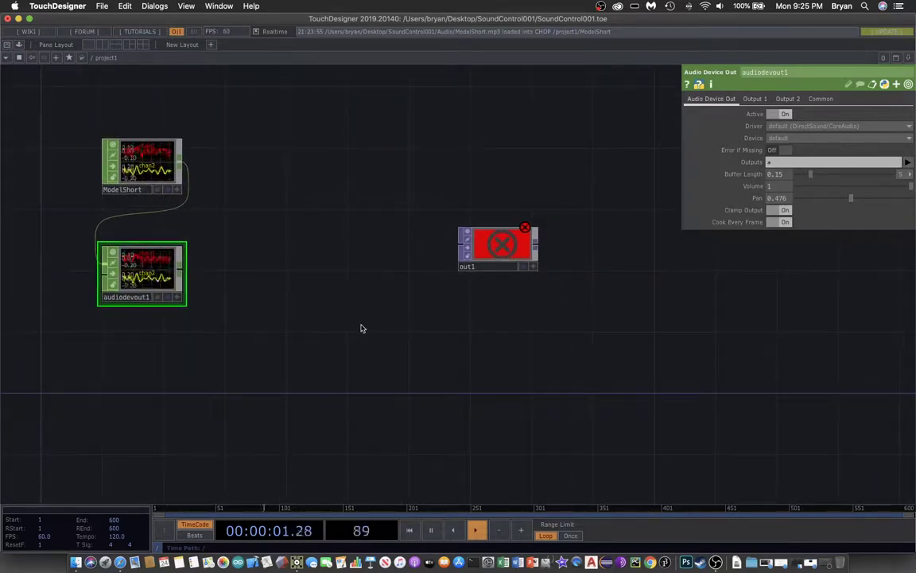
Add a mousein1 Mouse In CHOP, preview its tx/ty in a viewer, and set Output Coordinates to Normalized.
{"action": "key", "text": "Tab"}
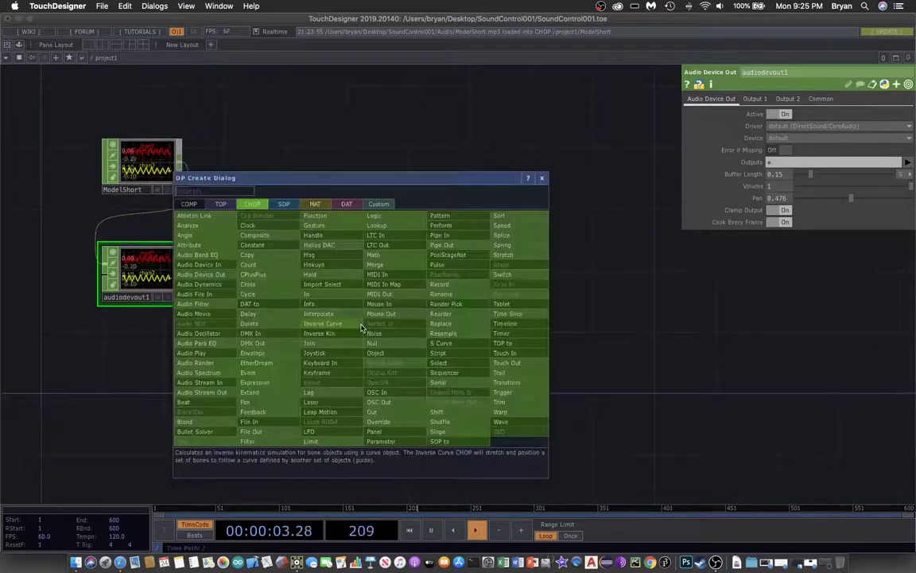
{"action": "left_click_drag", "start_coordinate": [349, 175], "coordinate": [402, 129]}
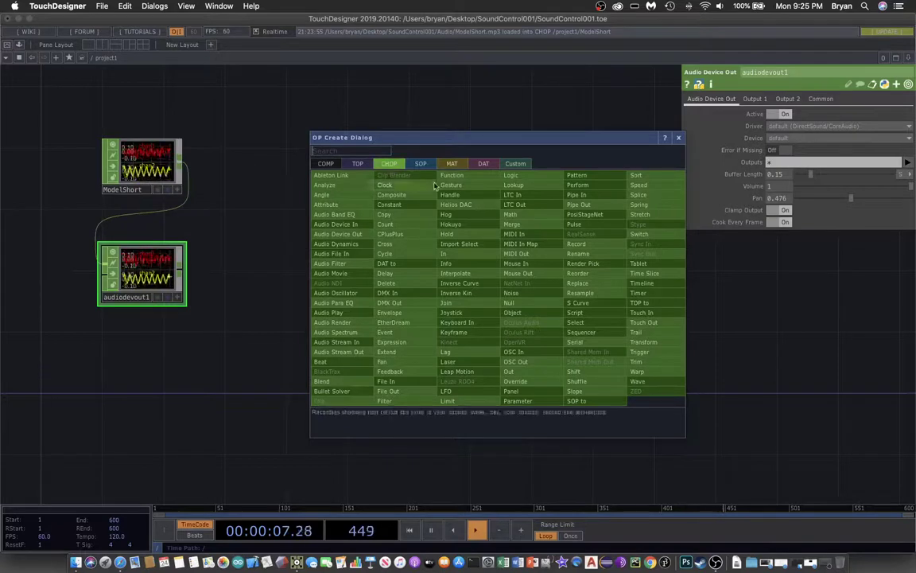
{"action": "left_click", "coordinate": [533, 265]}
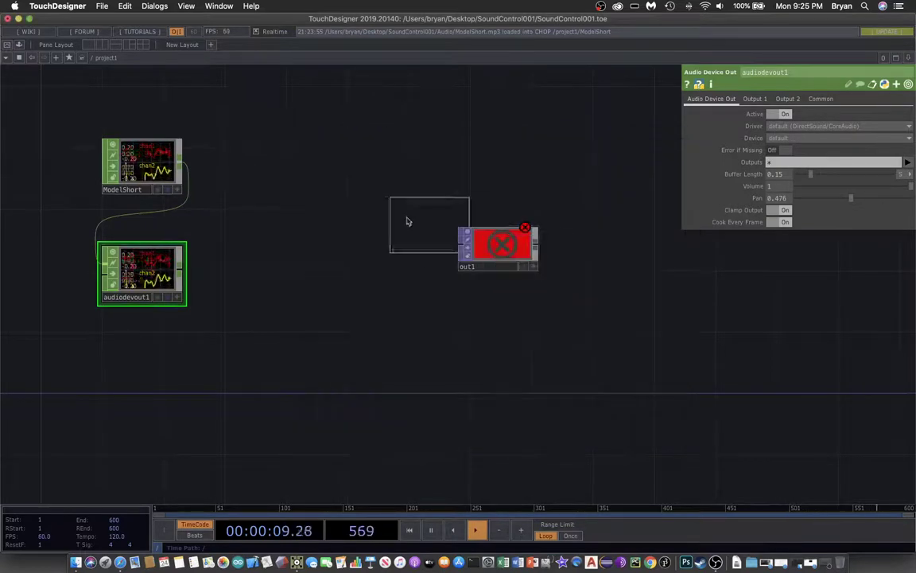
{"action": "left_click", "coordinate": [318, 178]}
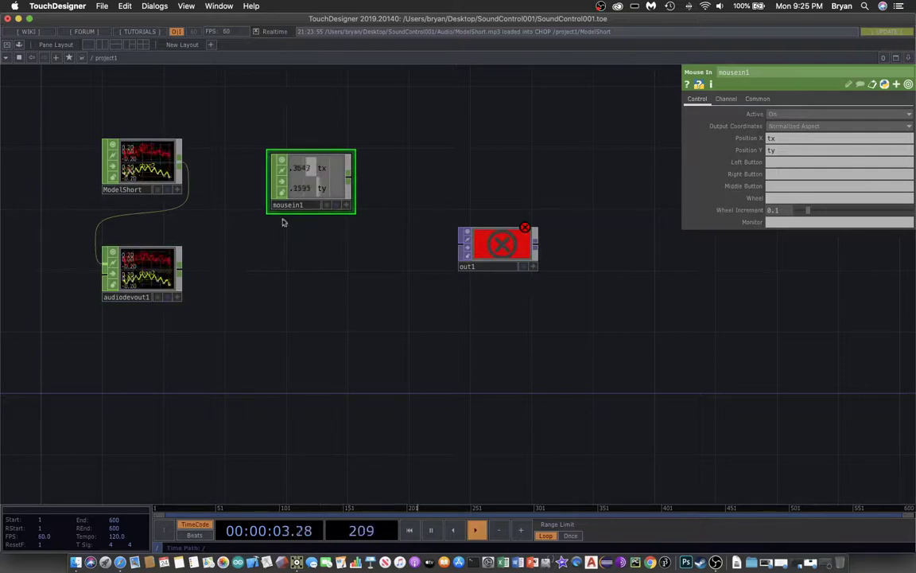
{"action": "right_click", "coordinate": [326, 173]}
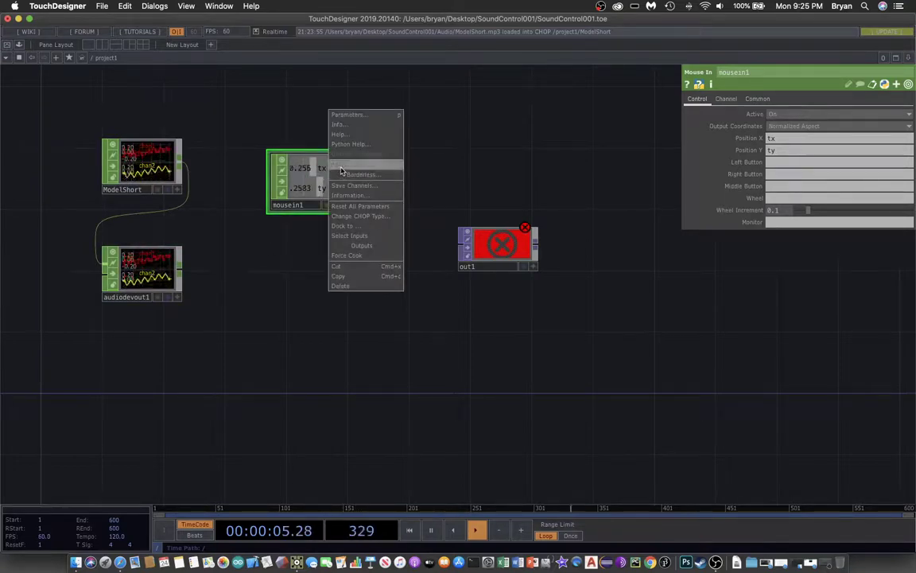
{"action": "left_click", "coordinate": [358, 175]}
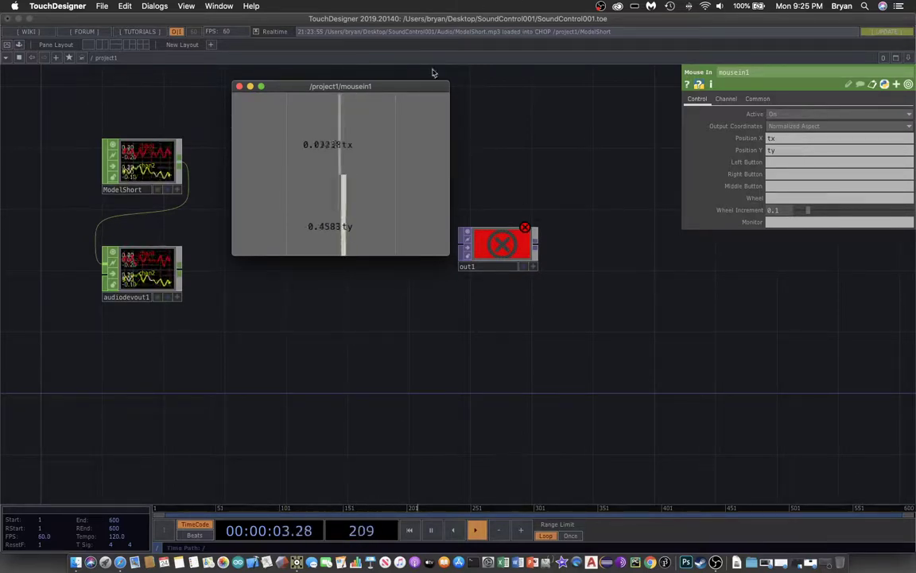
{"action": "left_click", "coordinate": [240, 86]}
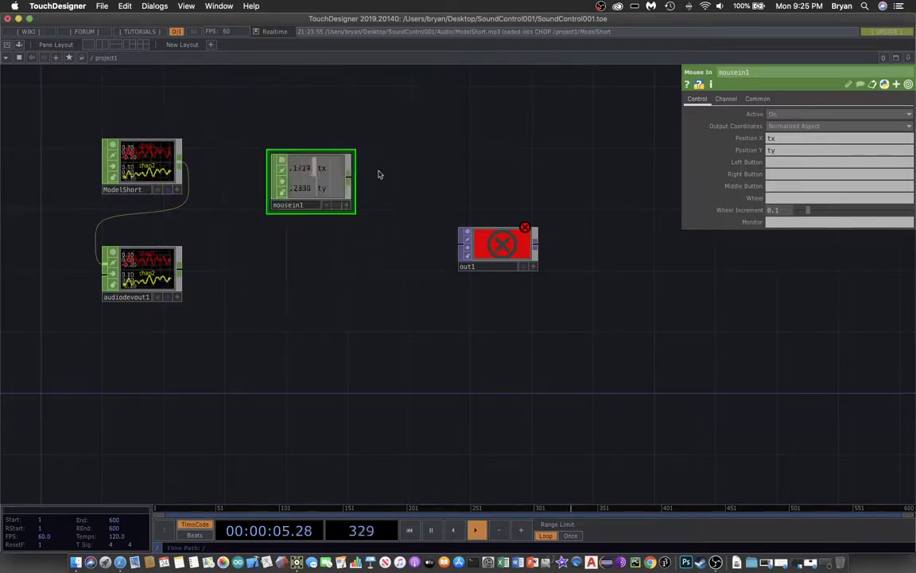
{"action": "left_click", "coordinate": [787, 127]}
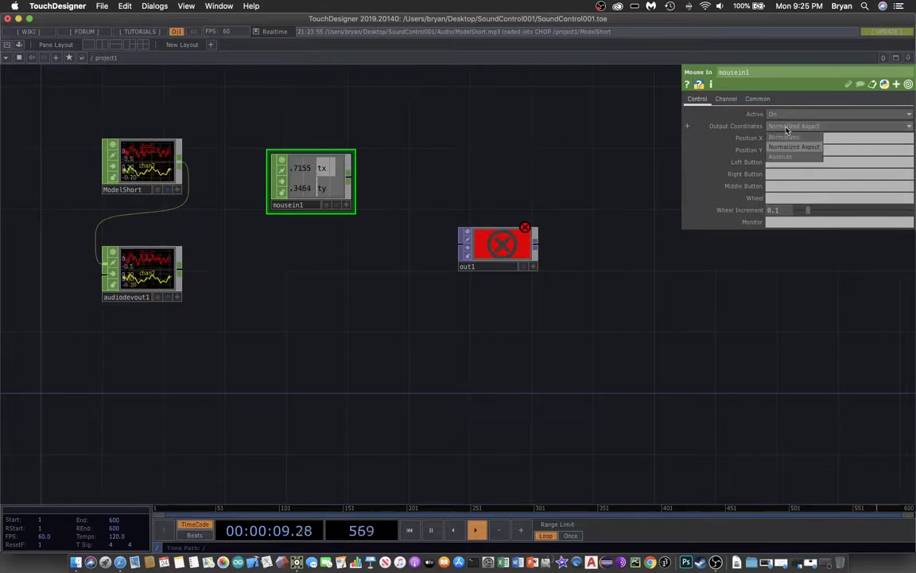
{"action": "left_click", "coordinate": [791, 114]}
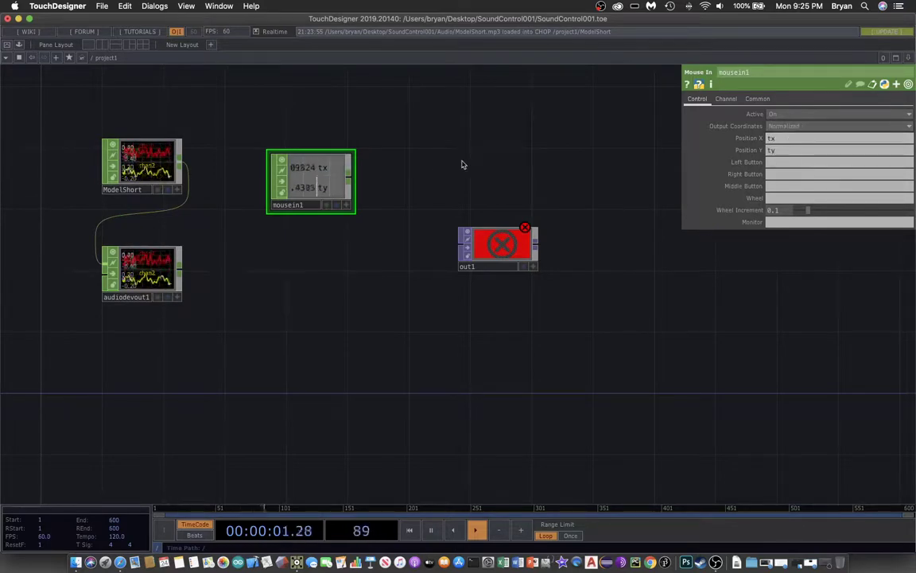
Wire mousein1 into a new math1 Math CHOP mapping From Range -1 1 to To Range 0 1.
{"action": "key", "text": "Tab"}
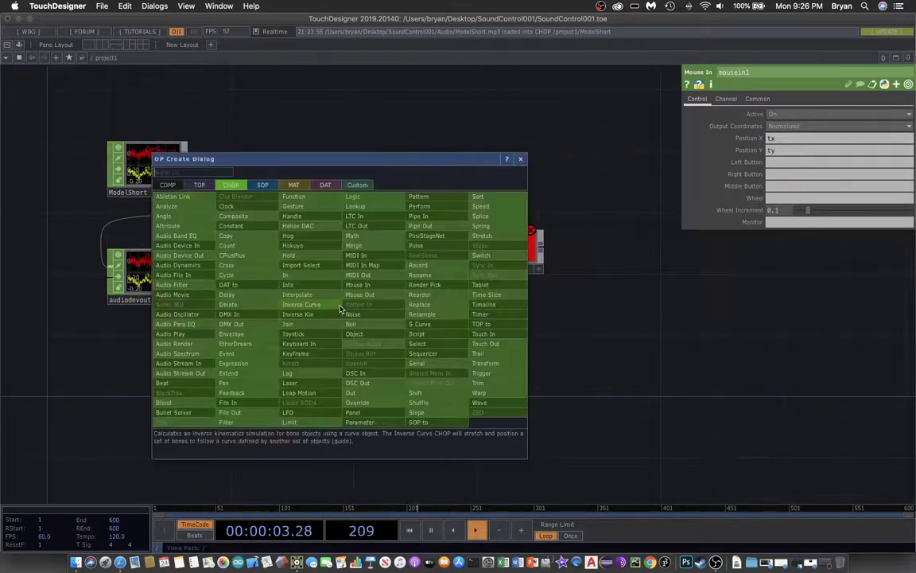
{"action": "left_click", "coordinate": [355, 215]}
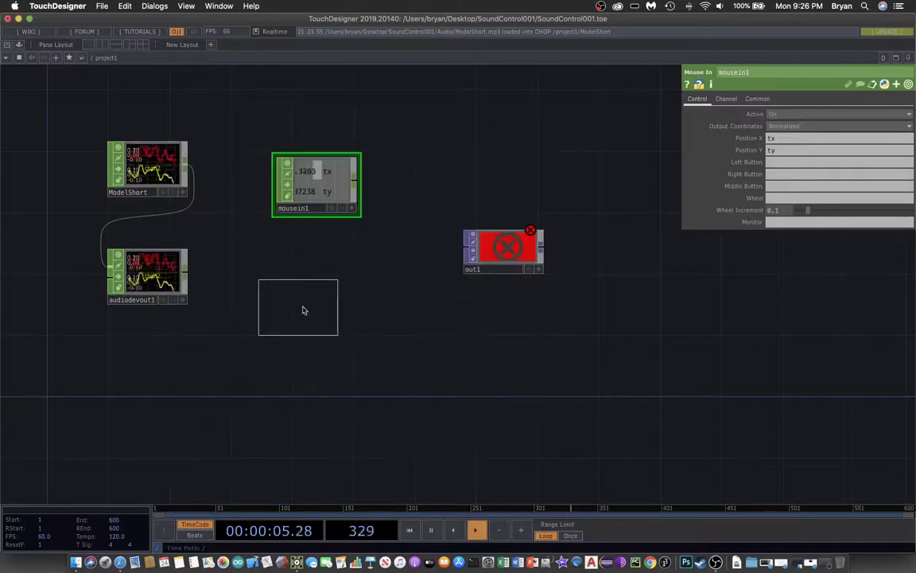
{"action": "left_click", "coordinate": [316, 288]}
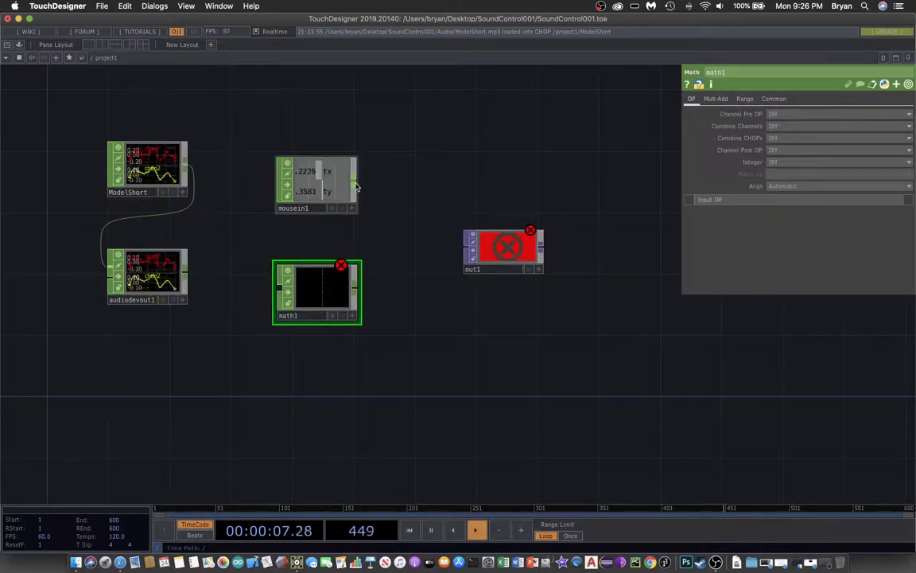
{"action": "left_click_drag", "start_coordinate": [353, 191], "coordinate": [278, 283]}
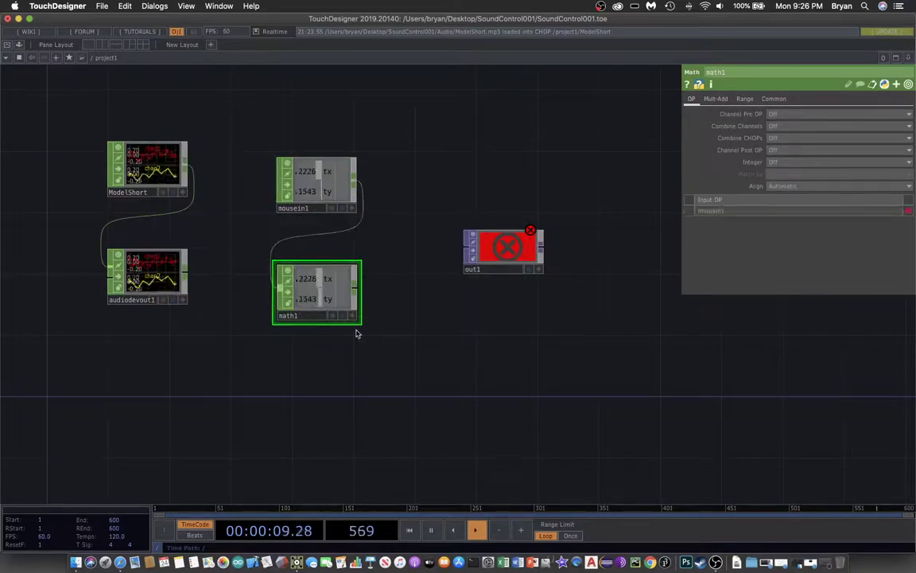
{"action": "left_click", "coordinate": [750, 100]}
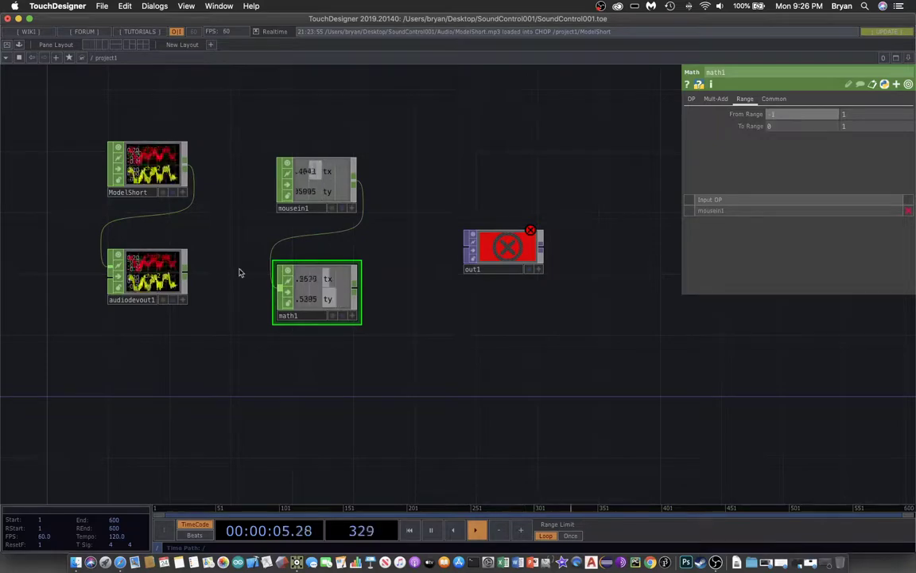
{"action": "scroll", "coordinate": [389, 214], "scroll_direction": "up", "scroll_amount": 2}
{"action": "scroll", "coordinate": [389, 214], "scroll_direction": "up", "scroll_amount": 1}
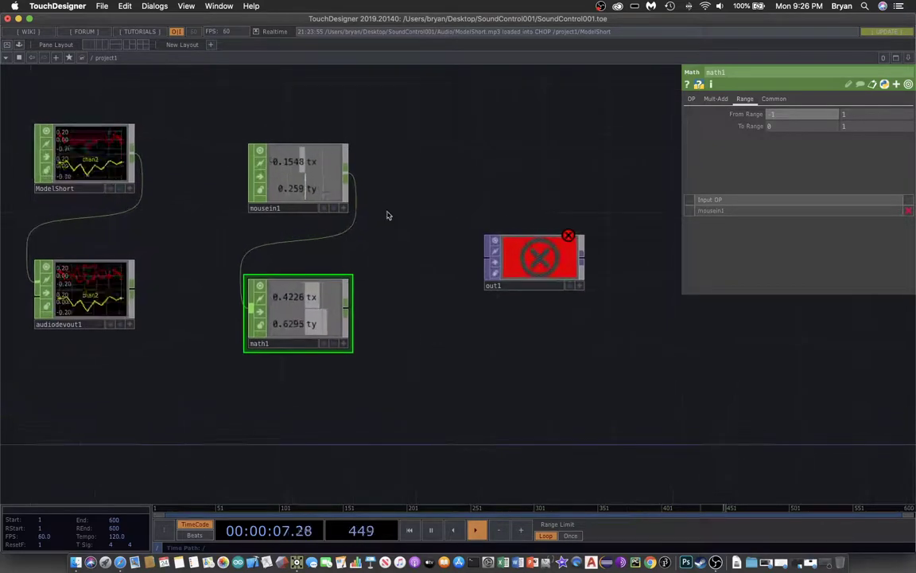
{"action": "left_click_drag", "start_coordinate": [425, 204], "coordinate": [447, 208]}
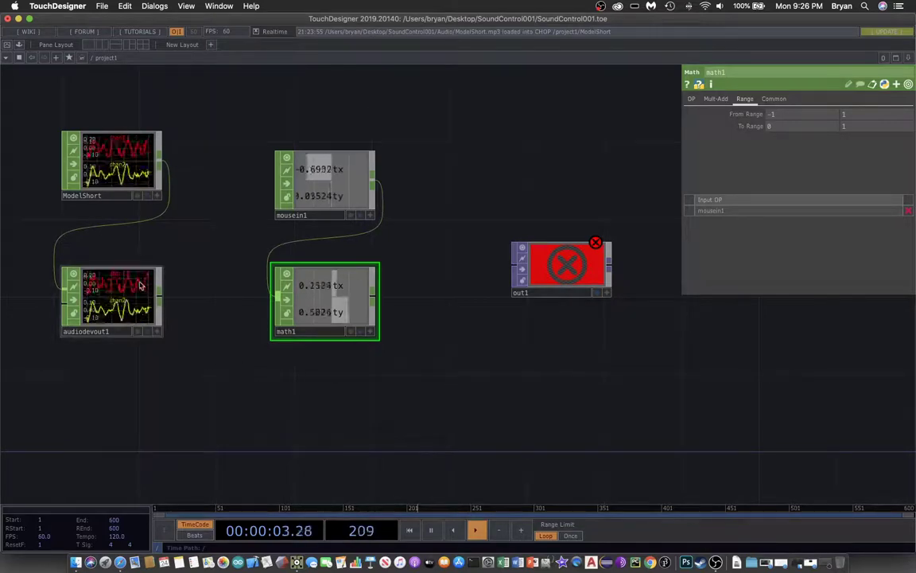
Export math1's tx channel to audiodevout1's Pan and its ty channel to Volume.
{"action": "left_click", "coordinate": [120, 304]}
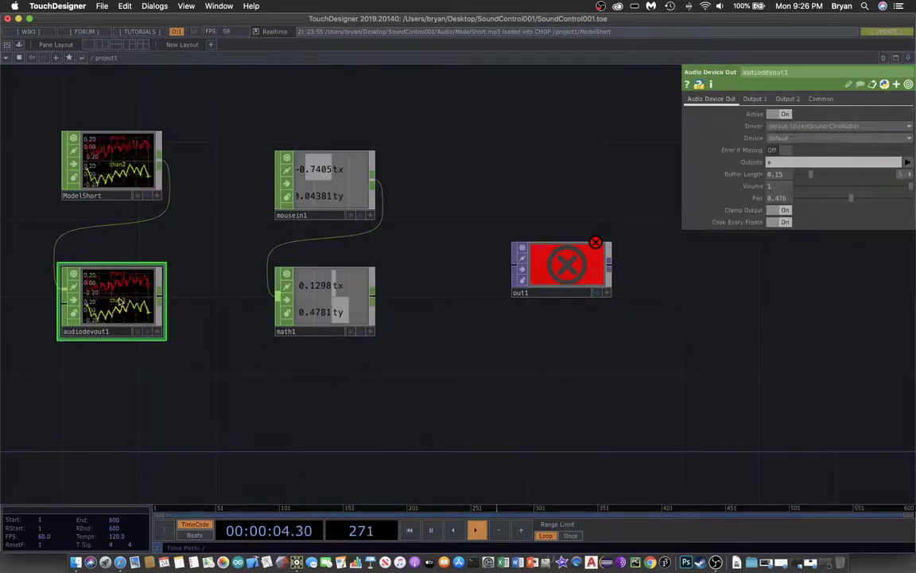
{"action": "left_click", "coordinate": [369, 331]}
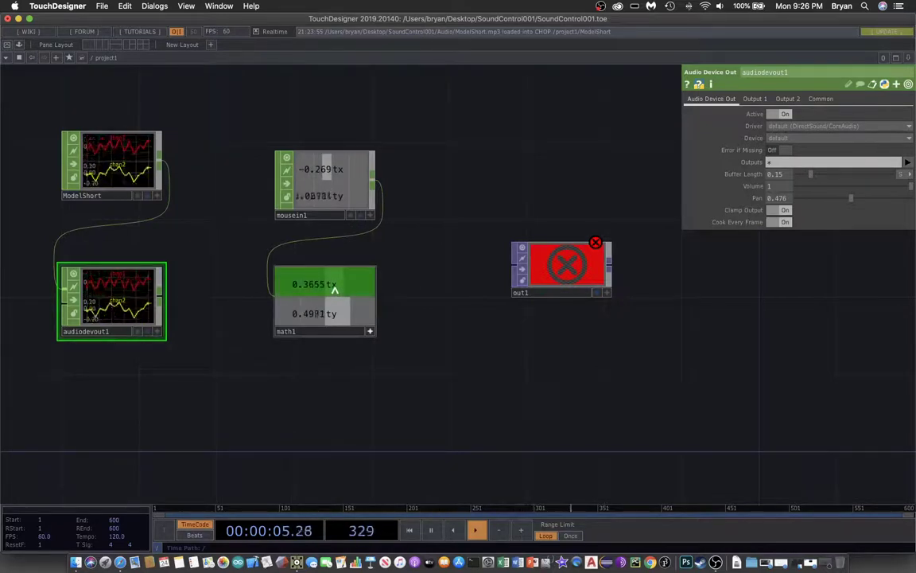
{"action": "left_click_drag", "start_coordinate": [334, 288], "coordinate": [781, 198]}
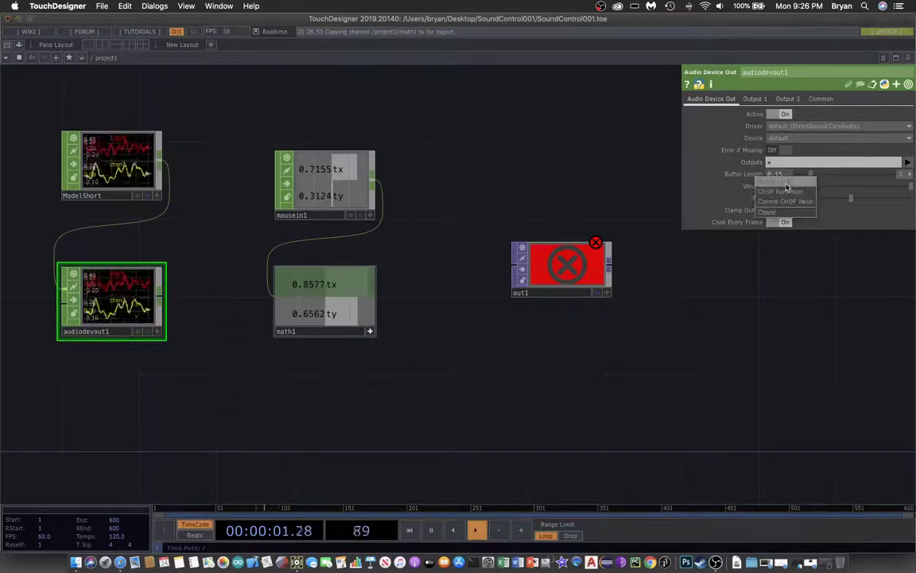
{"action": "left_click", "coordinate": [786, 187]}
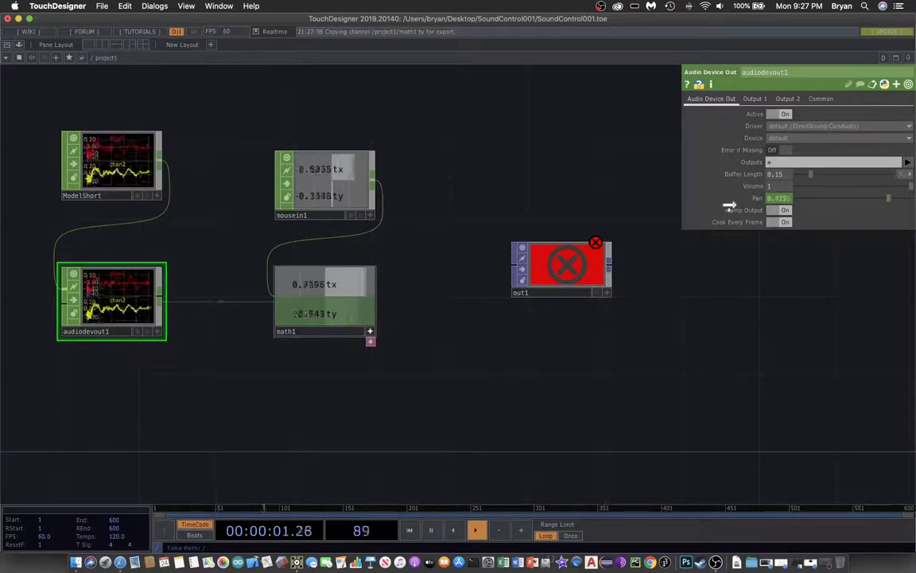
{"action": "left_click_drag", "start_coordinate": [773, 187], "coordinate": [773, 187]}
{"action": "left_click", "coordinate": [782, 173]}
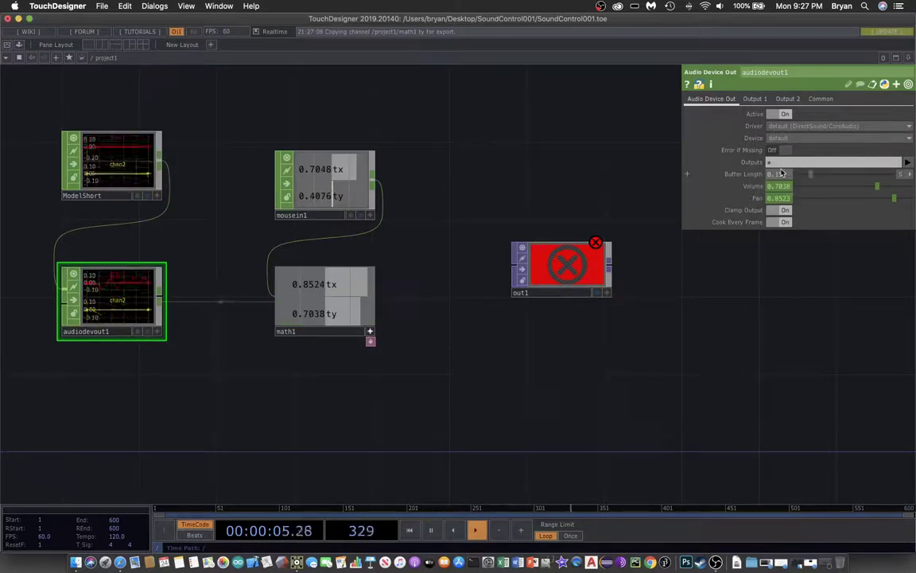
Raise the system volume and reposition mousein1 and math1 up-left near the audio nodes.
{"action": "key", "text": "XF86AudioRaiseVolume"}
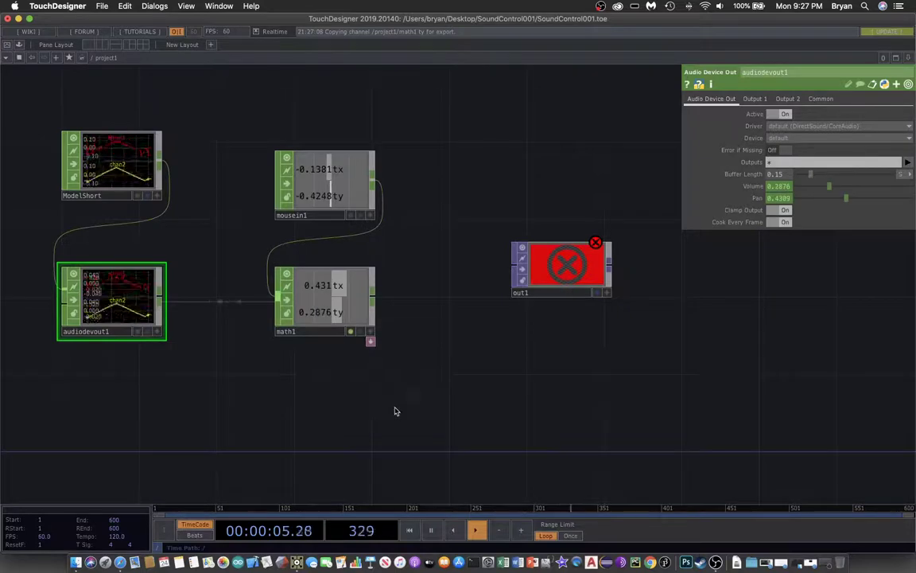
{"action": "key", "text": "XF86AudioRaiseVolume"}
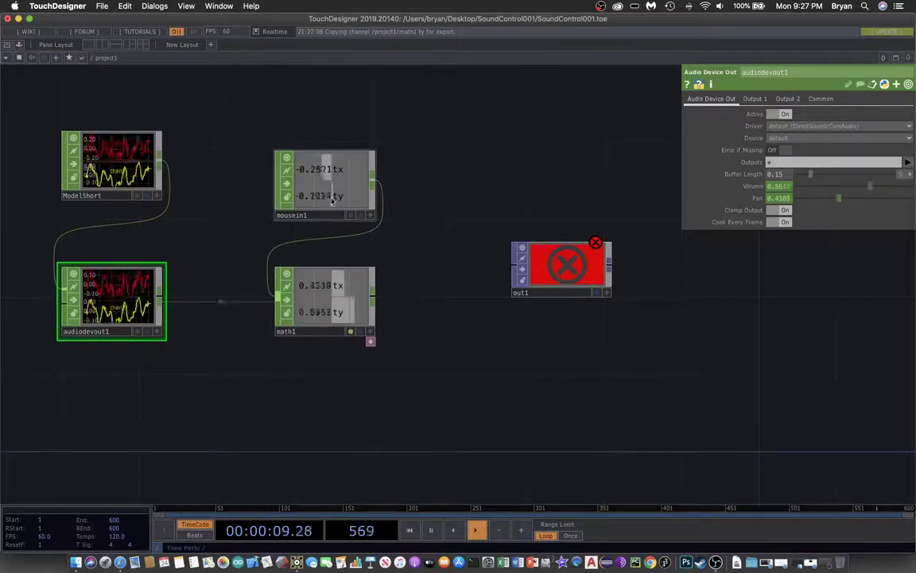
{"action": "left_click_drag", "start_coordinate": [323, 194], "coordinate": [266, 176]}
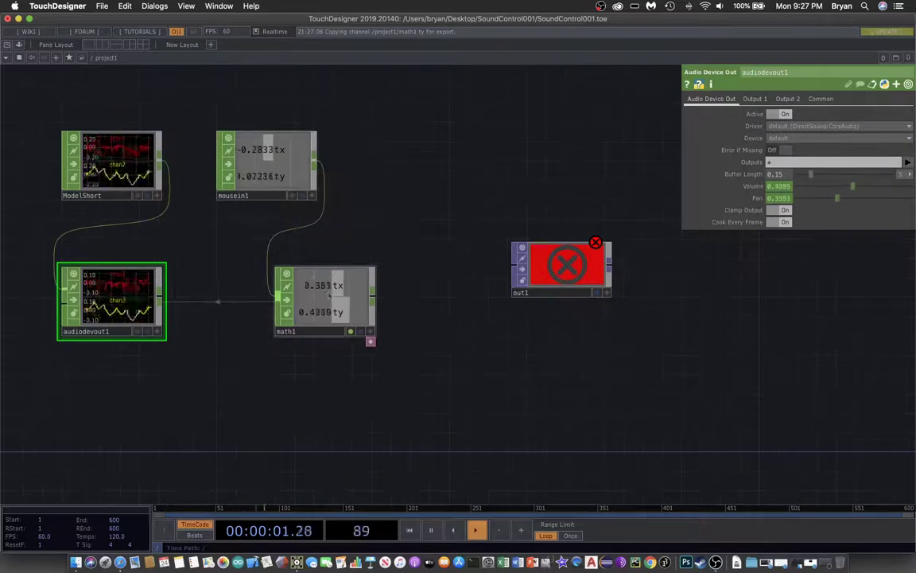
{"action": "left_click_drag", "start_coordinate": [329, 295], "coordinate": [270, 257]}
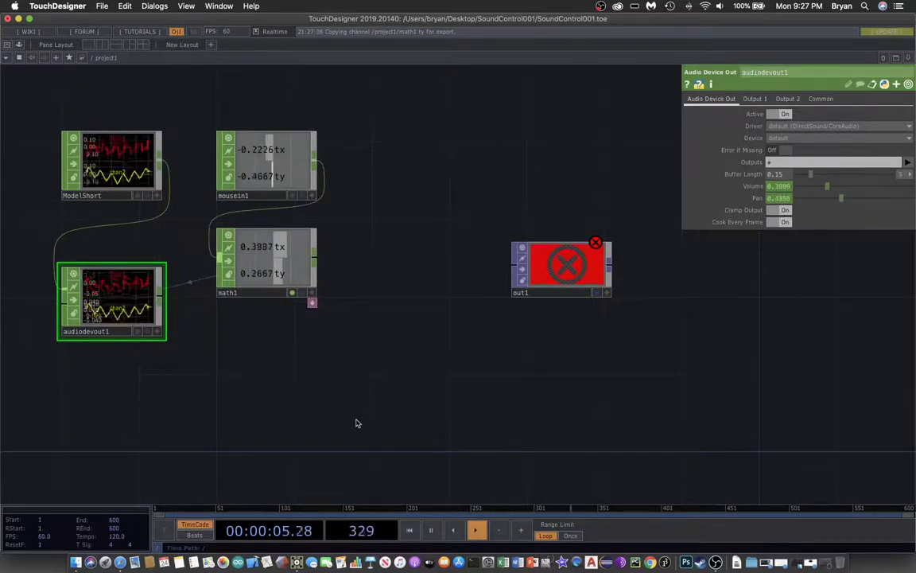
{"action": "scroll", "coordinate": [350, 417], "scroll_direction": "down", "scroll_amount": 2}
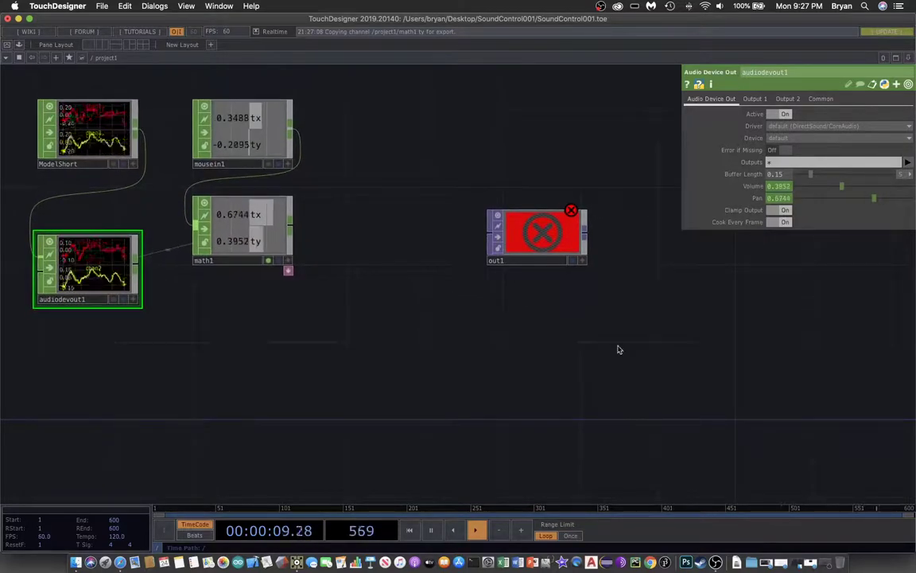
Create a Rectangle TOP, rectangle1, below math1.
{"action": "key", "text": "Tab"}
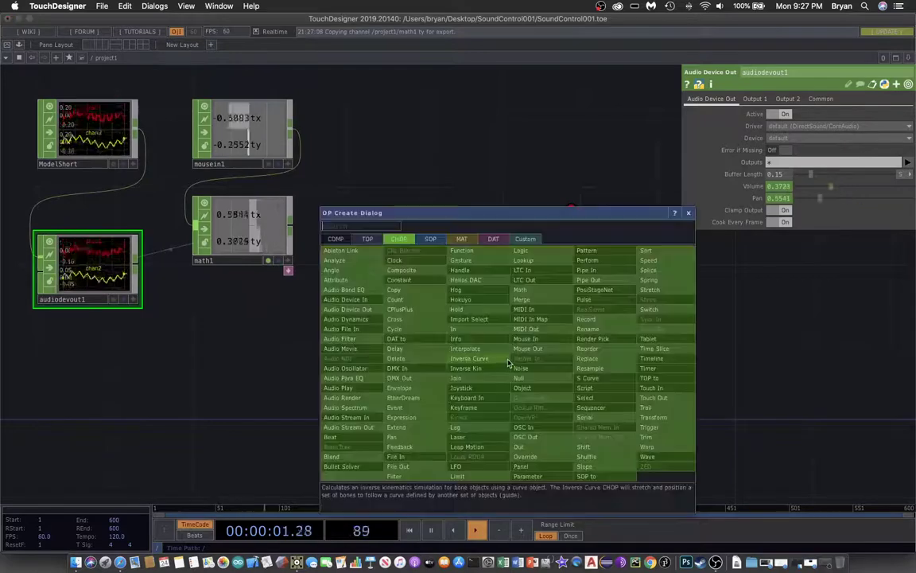
{"action": "left_click", "coordinate": [367, 240]}
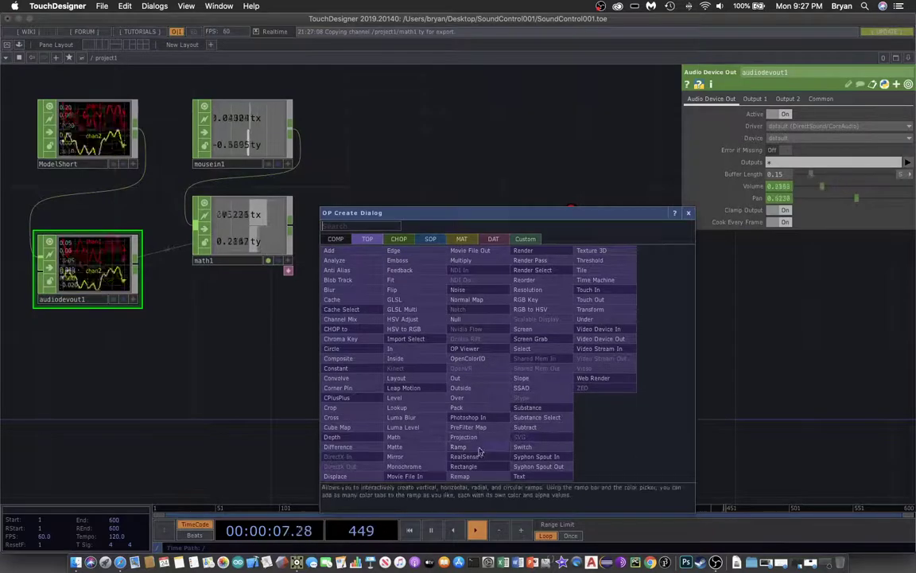
{"action": "left_click", "coordinate": [429, 420]}
{"action": "left_click", "coordinate": [244, 342]}
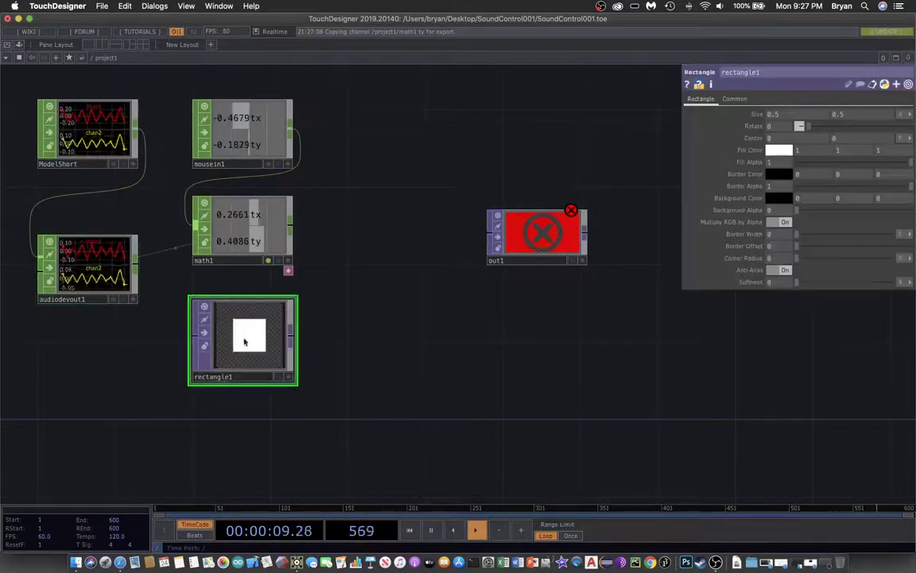
Give rectangle1 a custom output resolution of 1280×720.
{"action": "left_click", "coordinate": [739, 100]}
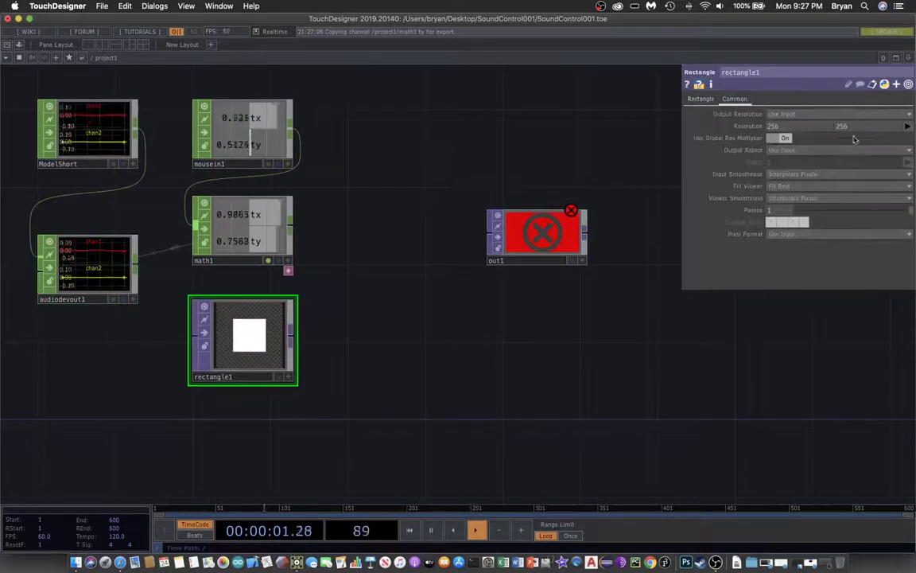
{"action": "left_click", "coordinate": [907, 115]}
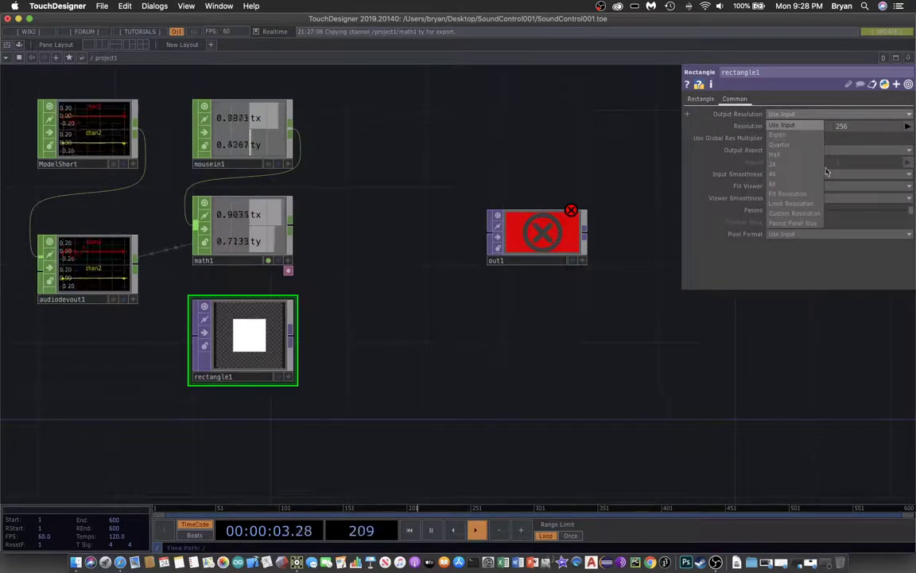
{"action": "left_click", "coordinate": [812, 213]}
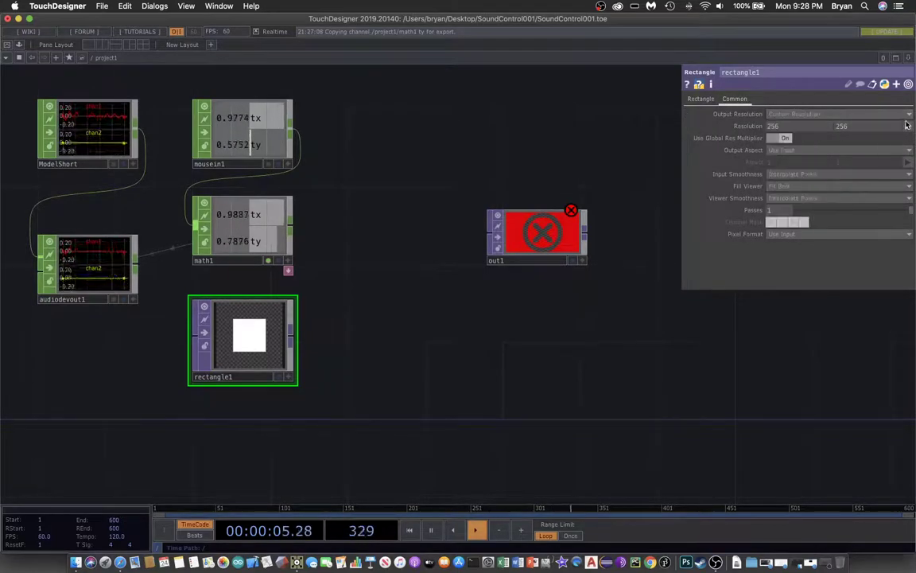
{"action": "left_click", "coordinate": [907, 126]}
{"action": "left_click", "coordinate": [897, 176]}
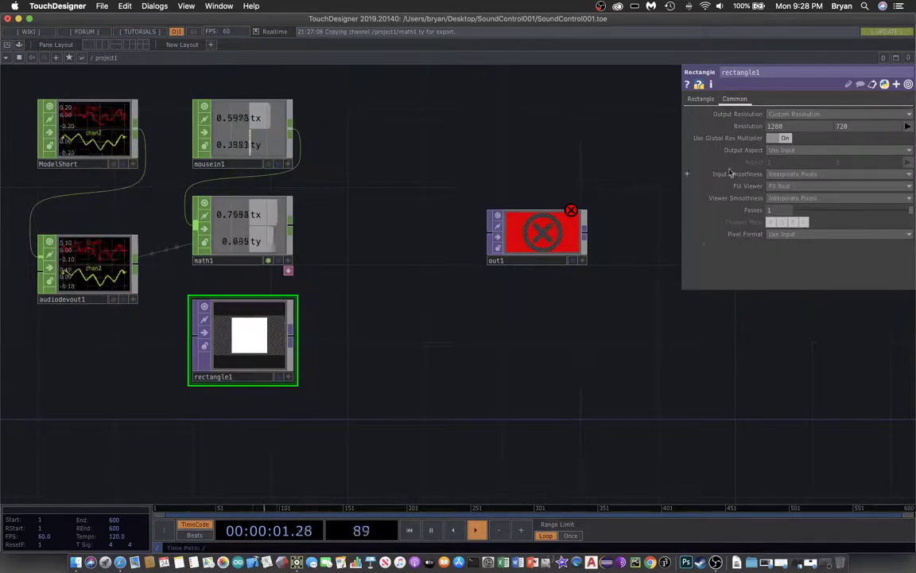
Set rectangle1's size to 0.05 by 0.05, drawing a tiny white square.
{"action": "left_click", "coordinate": [695, 100]}
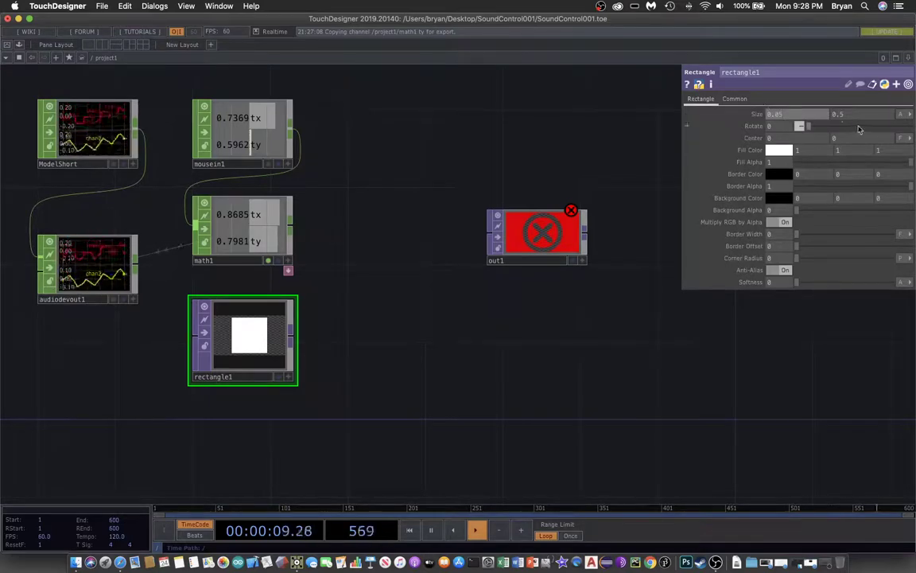
{"action": "key", "text": "Tab"}
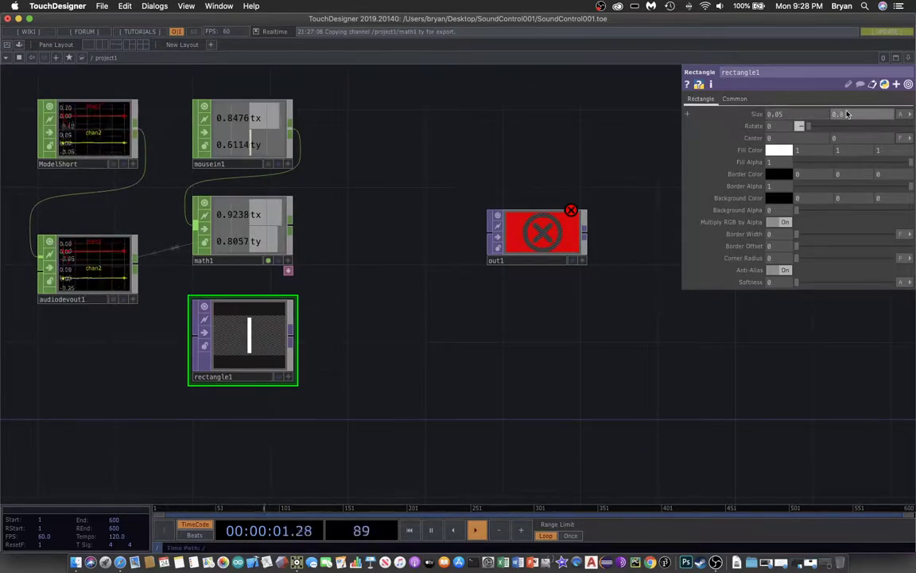
{"action": "key", "text": "Return"}
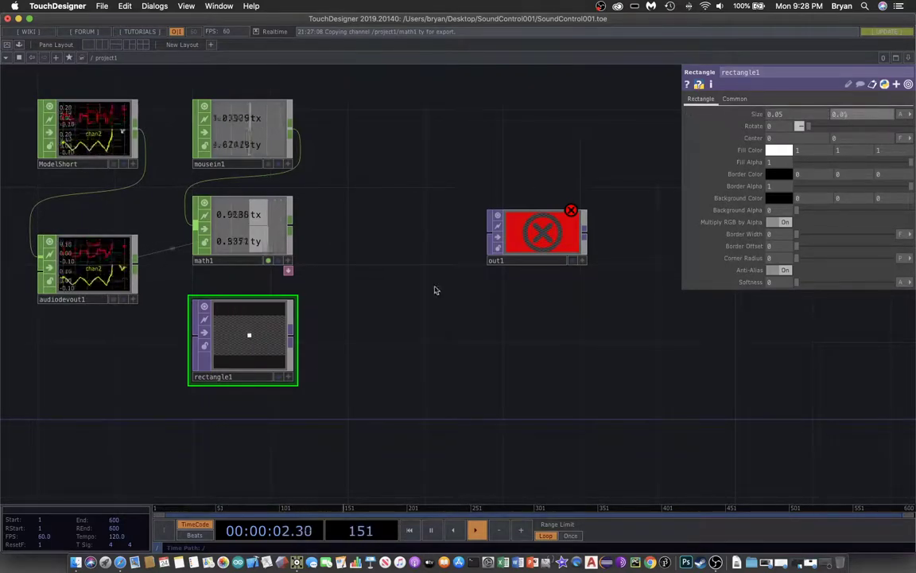
{"action": "left_click", "coordinate": [278, 378]}
{"action": "left_click", "coordinate": [278, 377]}
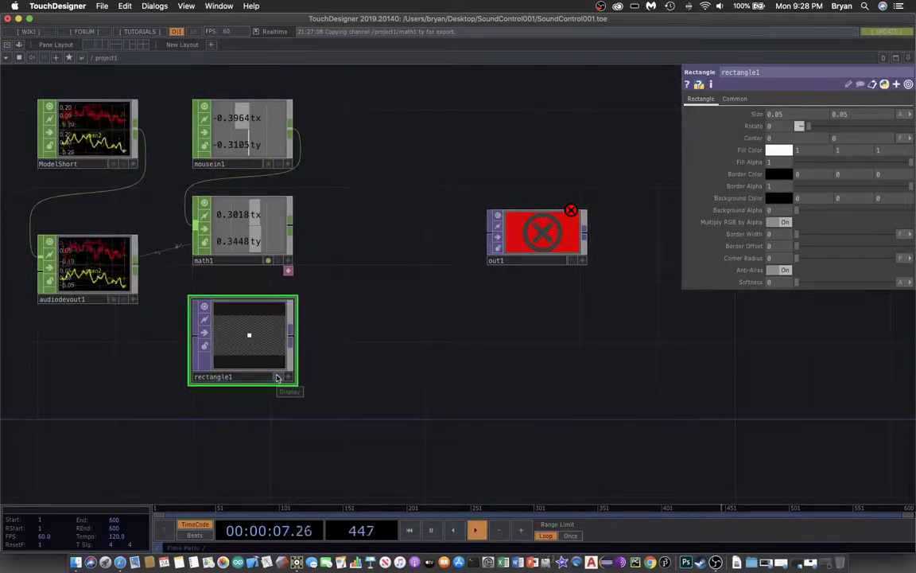
{"action": "key", "text": "Tab"}
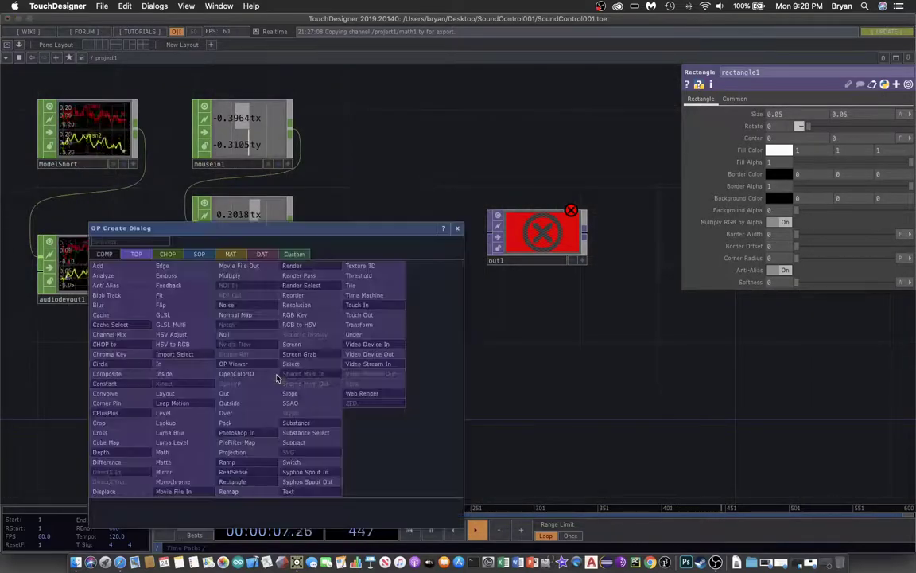
Add a Transform TOP, transform1, wired from rectangle1's output.
{"action": "left_click", "coordinate": [358, 323]}
{"action": "left_click", "coordinate": [380, 348]}
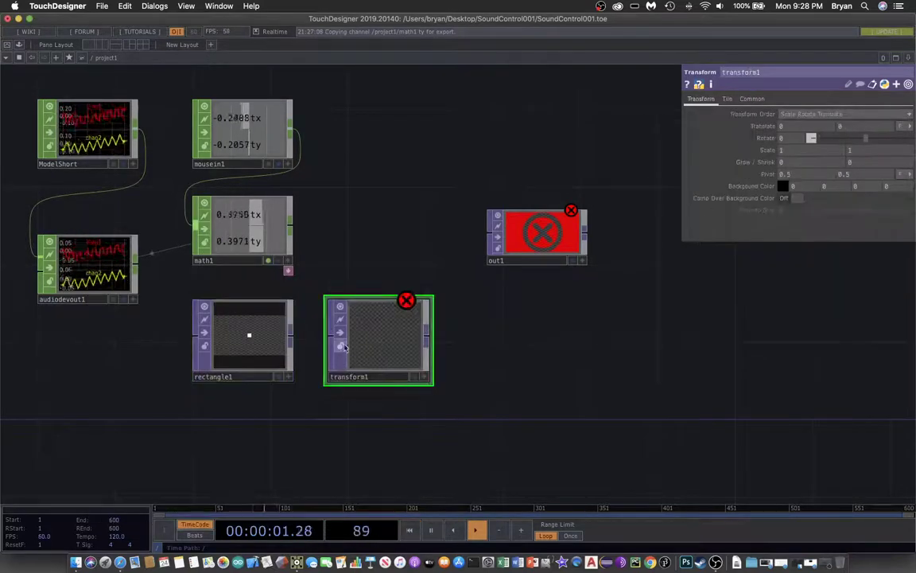
{"action": "left_click_drag", "start_coordinate": [291, 335], "coordinate": [337, 357]}
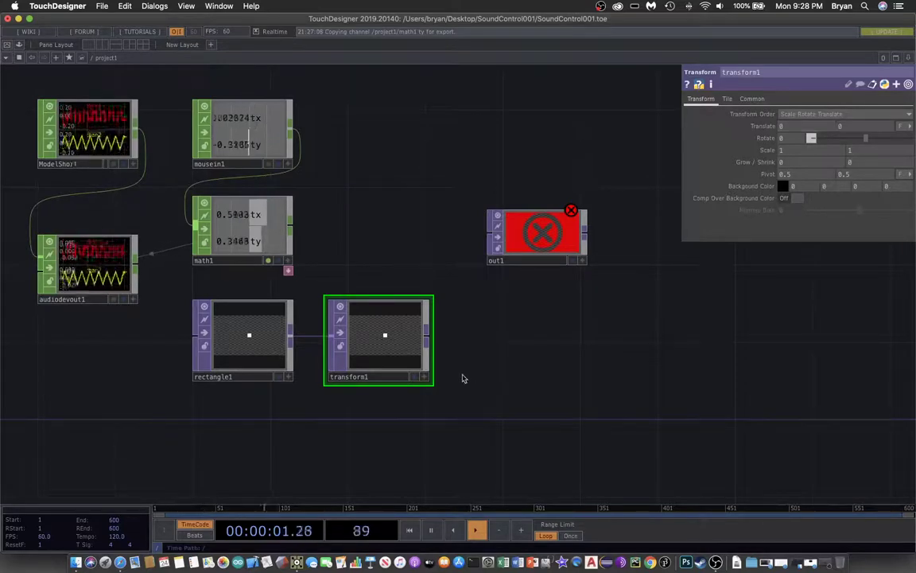
Shorten the transform1 and rectangle1 node tiles.
{"action": "left_click_drag", "start_coordinate": [427, 382], "coordinate": [426, 380]}
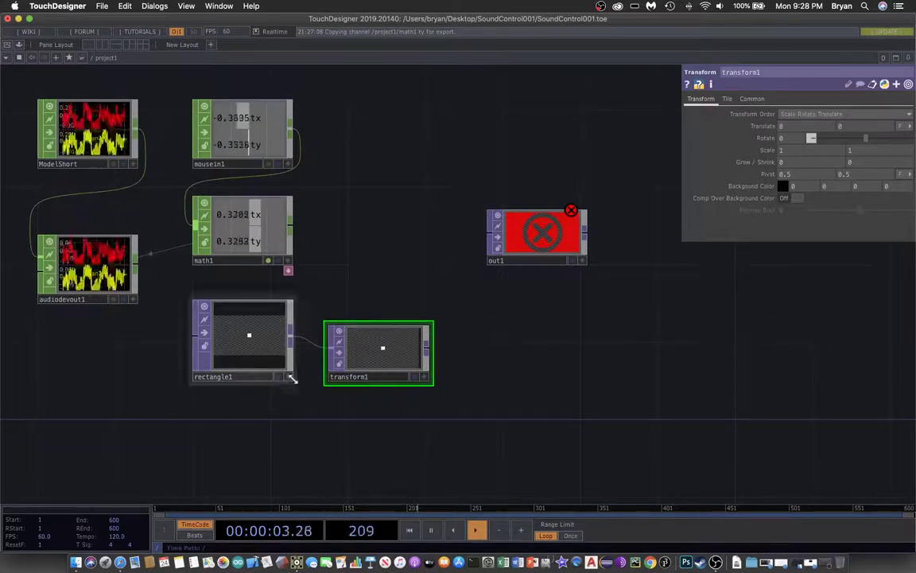
{"action": "left_click_drag", "start_coordinate": [293, 381], "coordinate": [290, 379]}
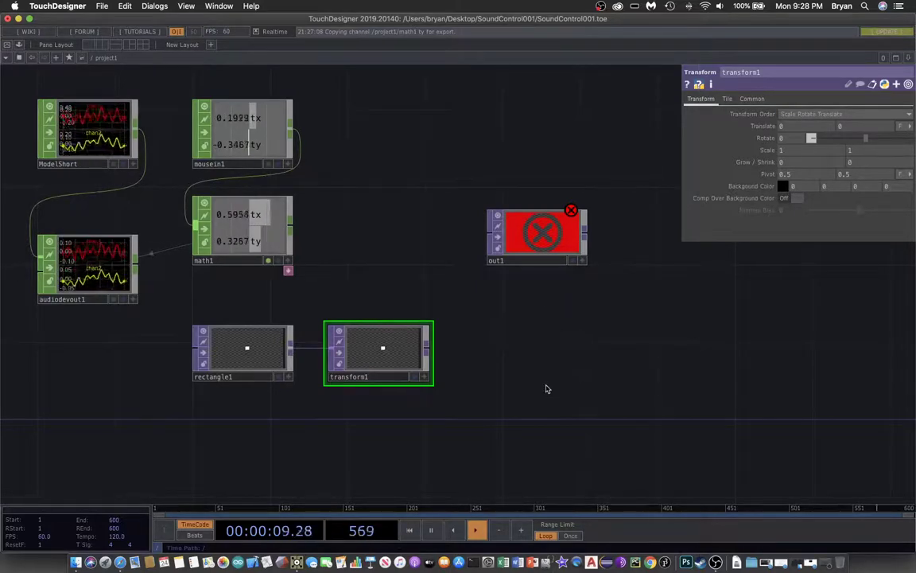
{"action": "left_click", "coordinate": [257, 228]}
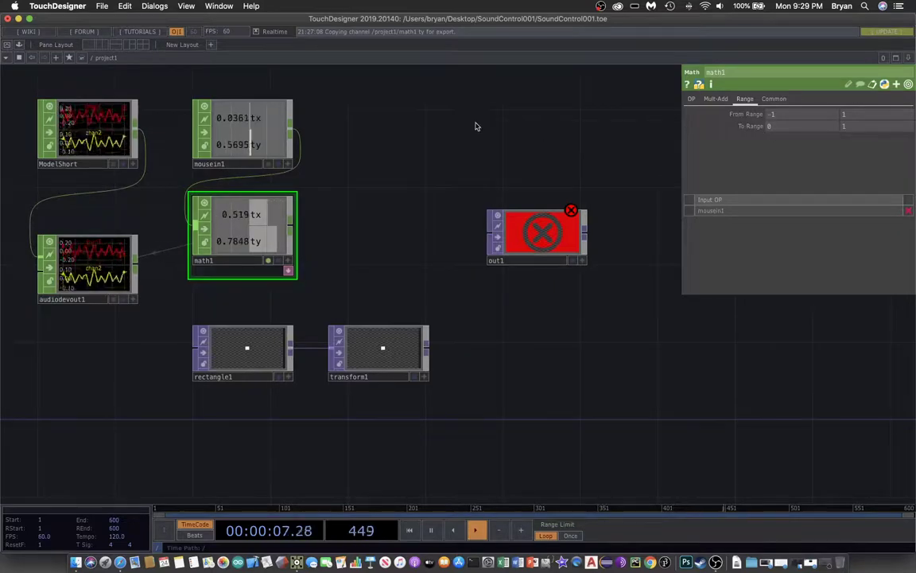
Move out1 aside and add a Math CHOP, math2, fed by mousein1.
{"action": "left_click_drag", "start_coordinate": [529, 232], "coordinate": [569, 253]}
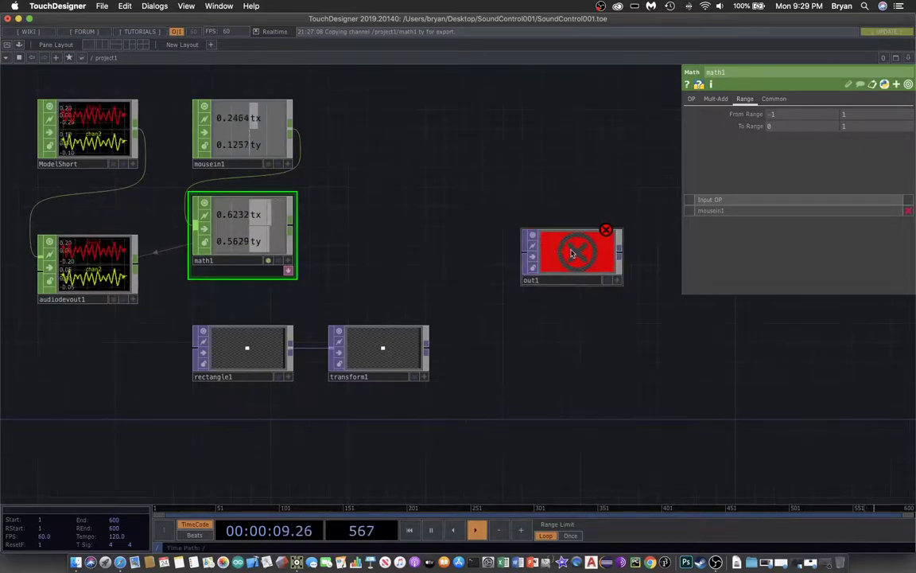
{"action": "key", "text": "Tab"}
{"action": "left_click", "coordinate": [462, 130]}
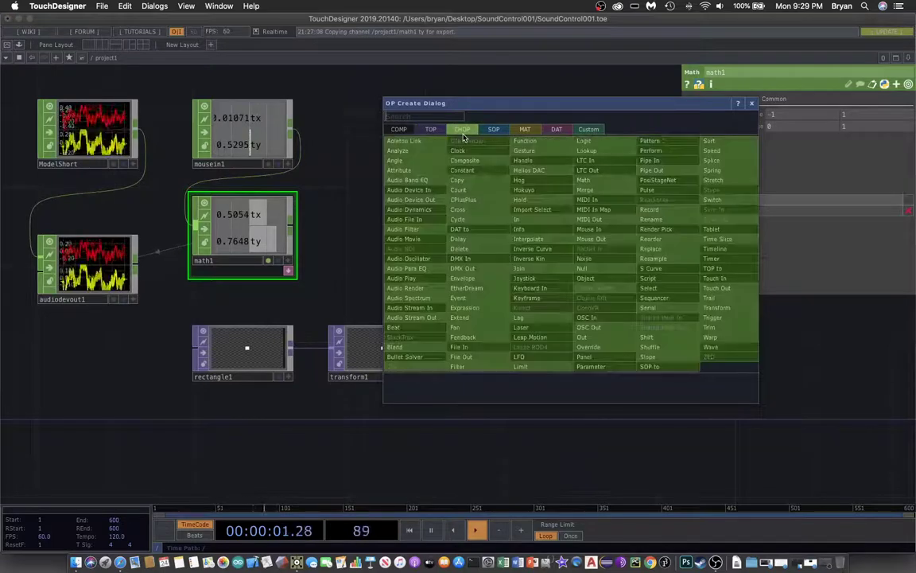
{"action": "left_click", "coordinate": [597, 180]}
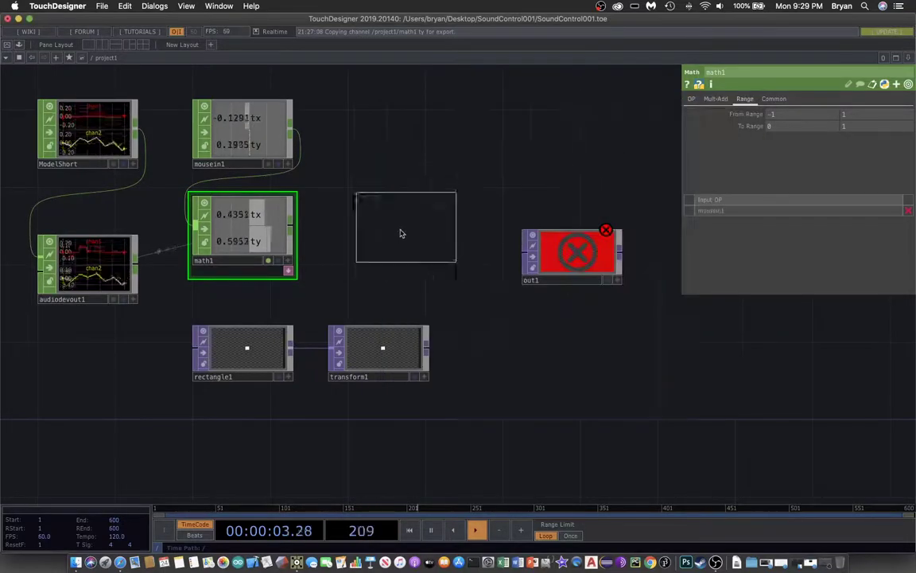
{"action": "left_click", "coordinate": [382, 234]}
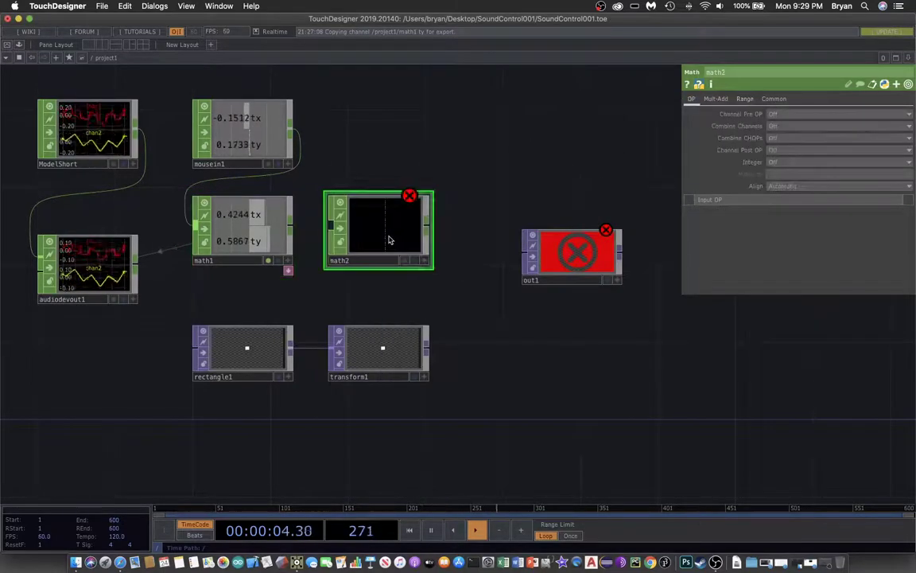
{"action": "left_click", "coordinate": [291, 132]}
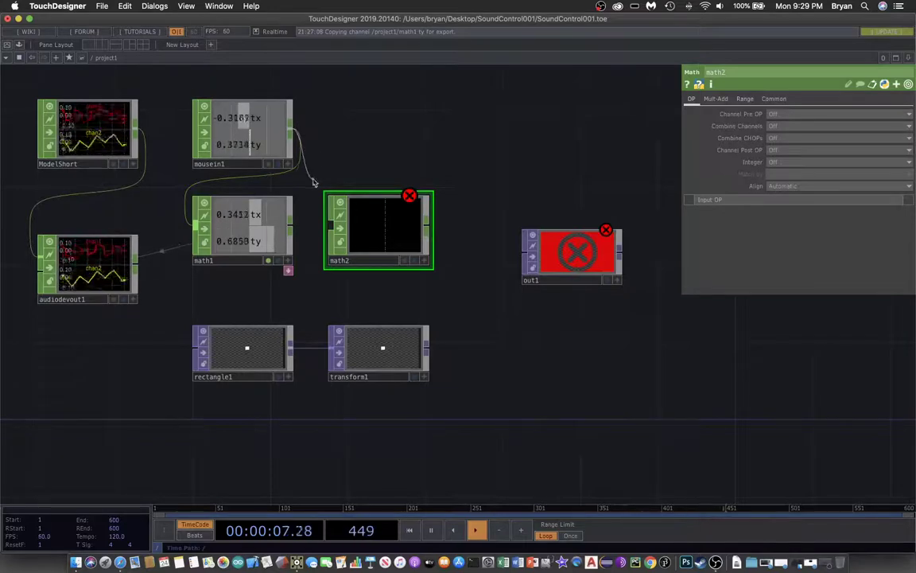
{"action": "left_click", "coordinate": [410, 235]}
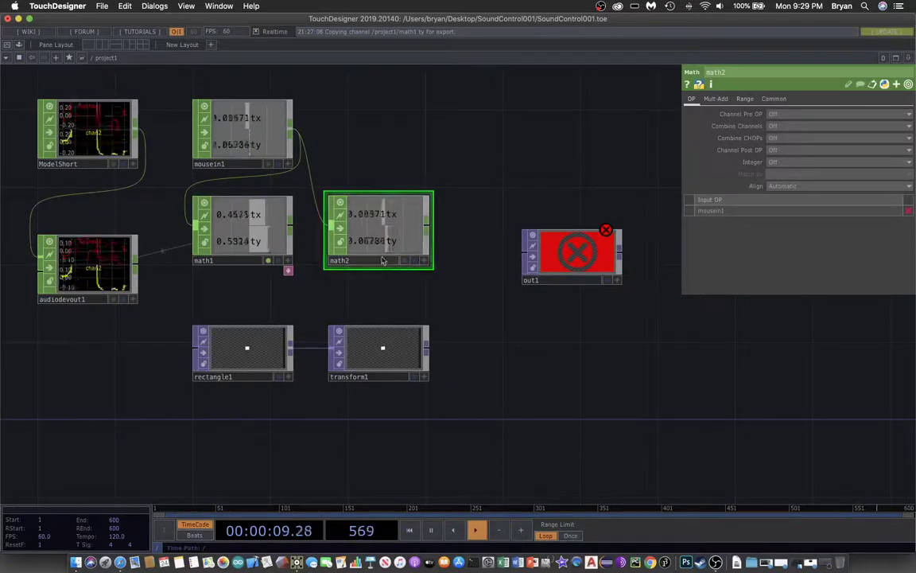
Remap math2 from -1…1 to -0.5…0.5 and wire transform1 into out1.
{"action": "left_click", "coordinate": [745, 98]}
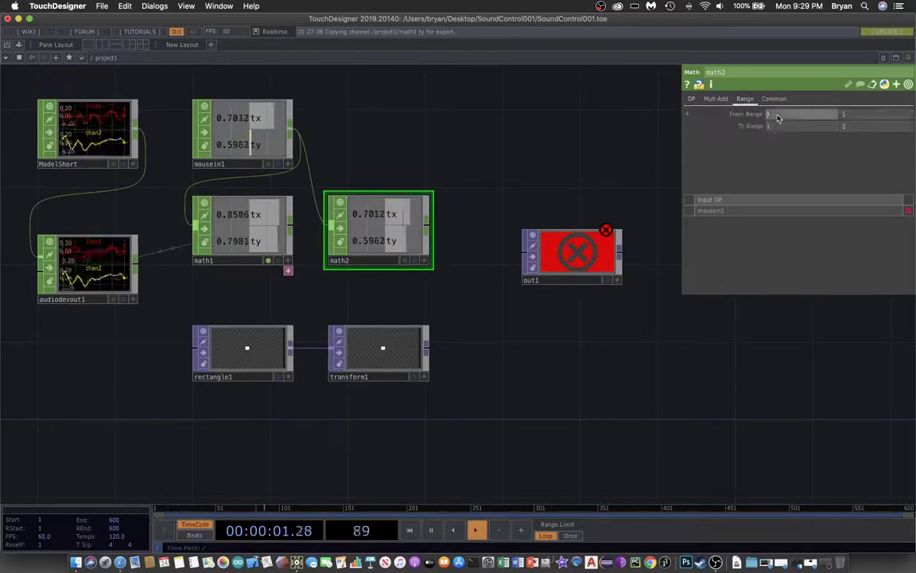
{"action": "left_click", "coordinate": [770, 115]}
{"action": "type", "text": "-1"}
{"action": "key", "text": "Return"}
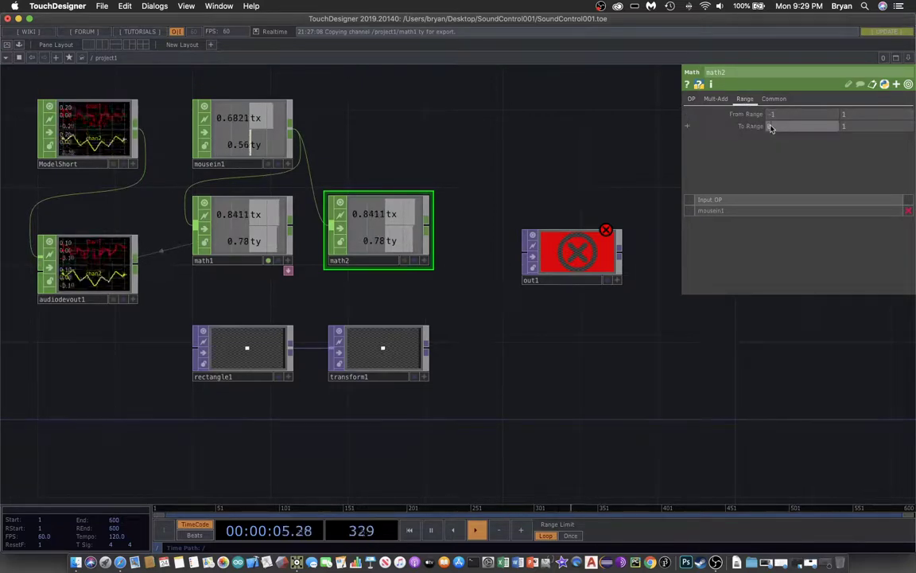
{"action": "type", "text": "-0.5"}
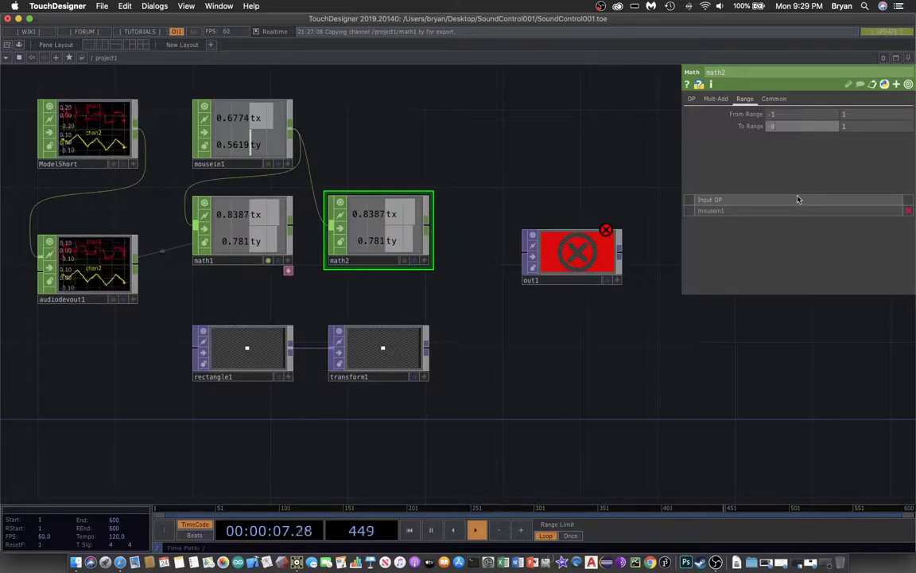
{"action": "left_click", "coordinate": [841, 126]}
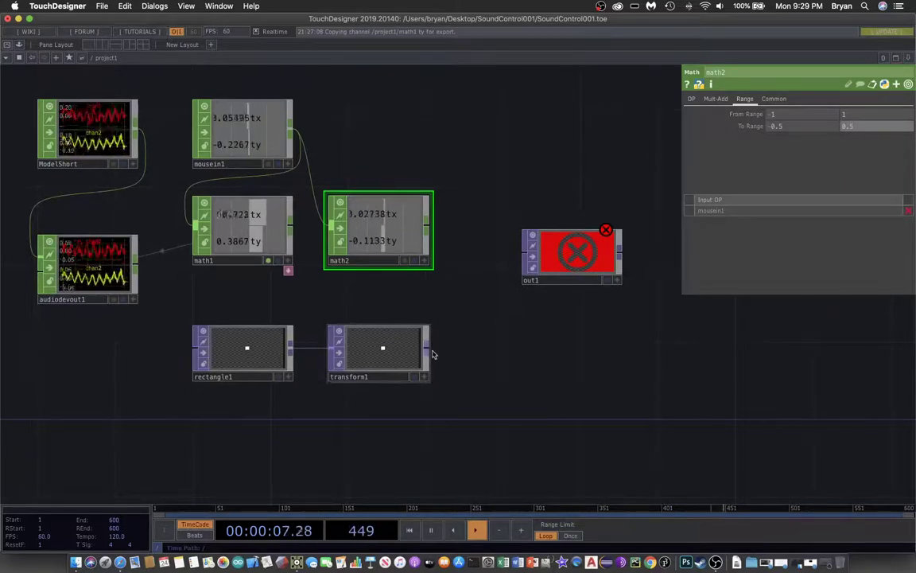
{"action": "left_click_drag", "start_coordinate": [429, 350], "coordinate": [530, 253]}
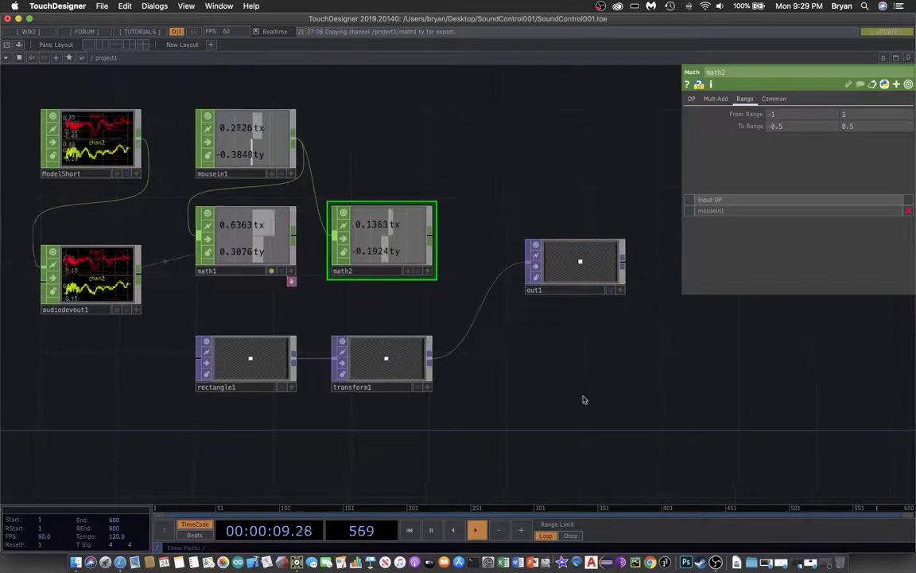
Export math2's tx and ty channels to transform1's horizontal and vertical Translate.
{"action": "left_click", "coordinate": [399, 373]}
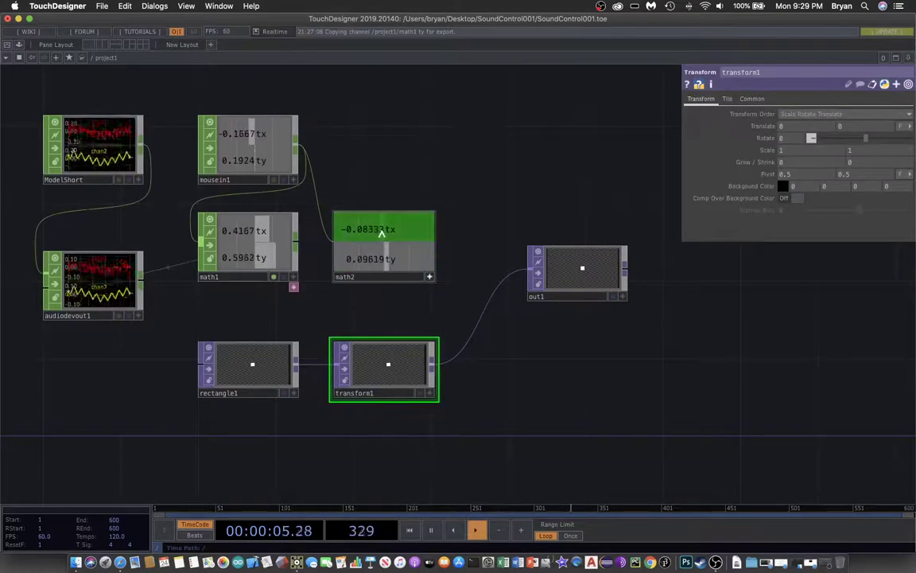
{"action": "left_click_drag", "start_coordinate": [381, 232], "coordinate": [801, 127]}
{"action": "left_click", "coordinate": [803, 136]}
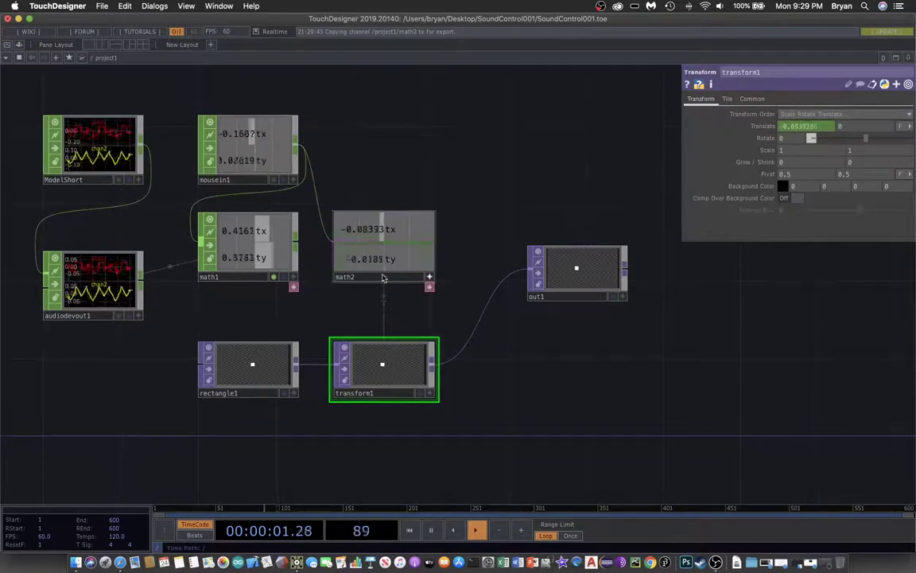
{"action": "left_click_drag", "start_coordinate": [384, 258], "coordinate": [848, 126]}
{"action": "left_click", "coordinate": [849, 111]}
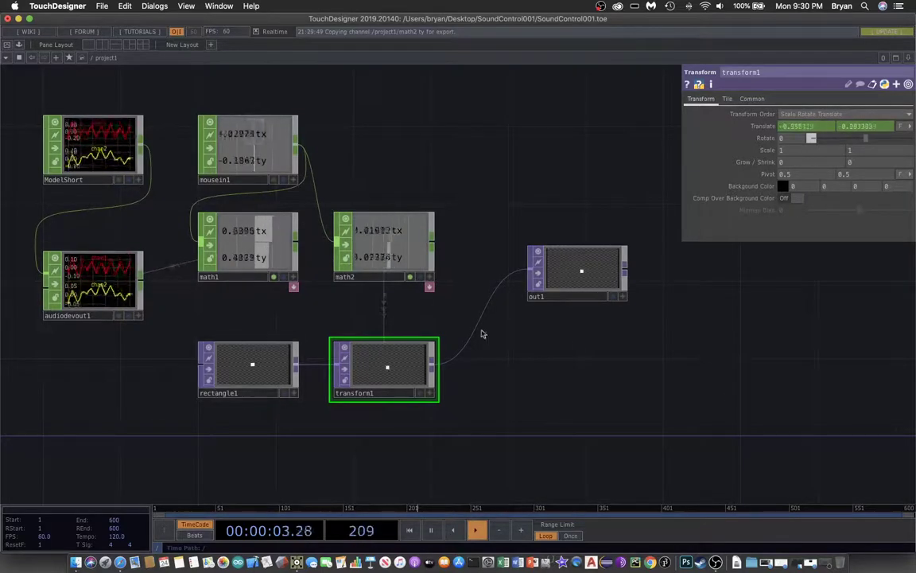
At the root network, set perform's Opening Size to Fill and Cursor Visible to Never.
{"action": "left_click", "coordinate": [83, 57]}
{"action": "left_click", "coordinate": [93, 74]}
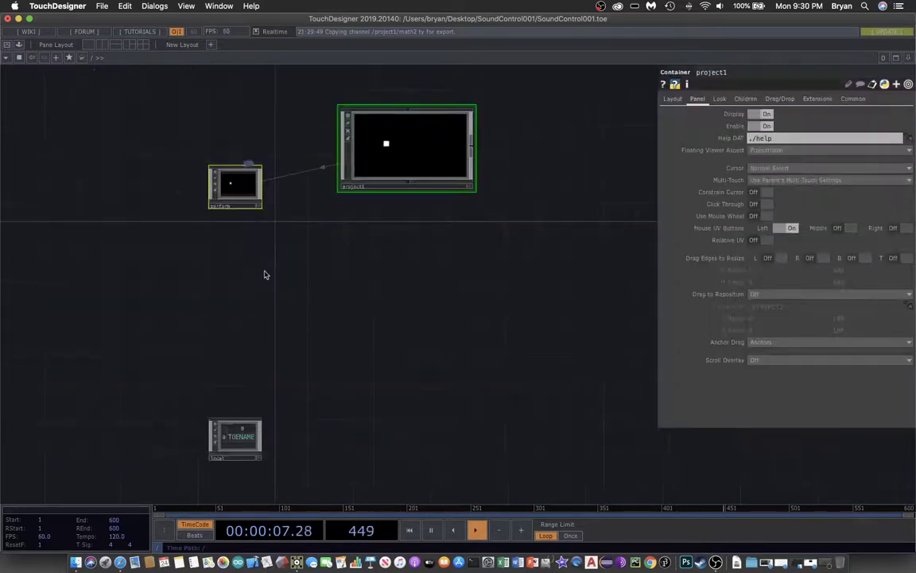
{"action": "left_click", "coordinate": [245, 190]}
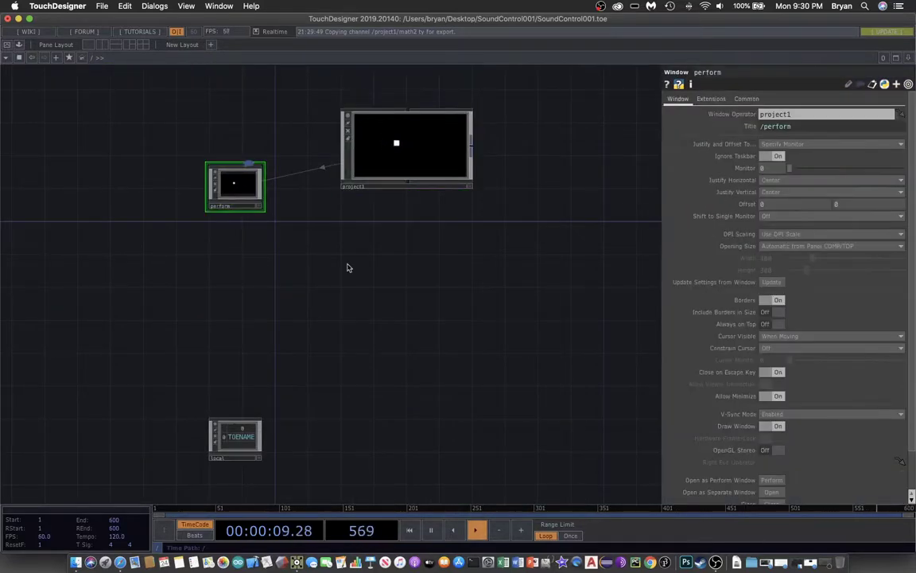
{"action": "left_click", "coordinate": [782, 247]}
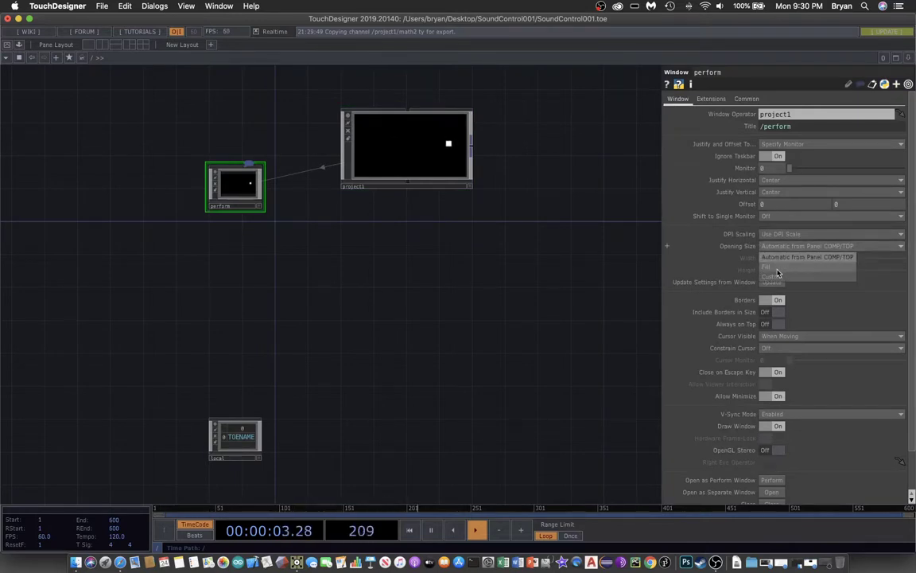
{"action": "left_click", "coordinate": [767, 267]}
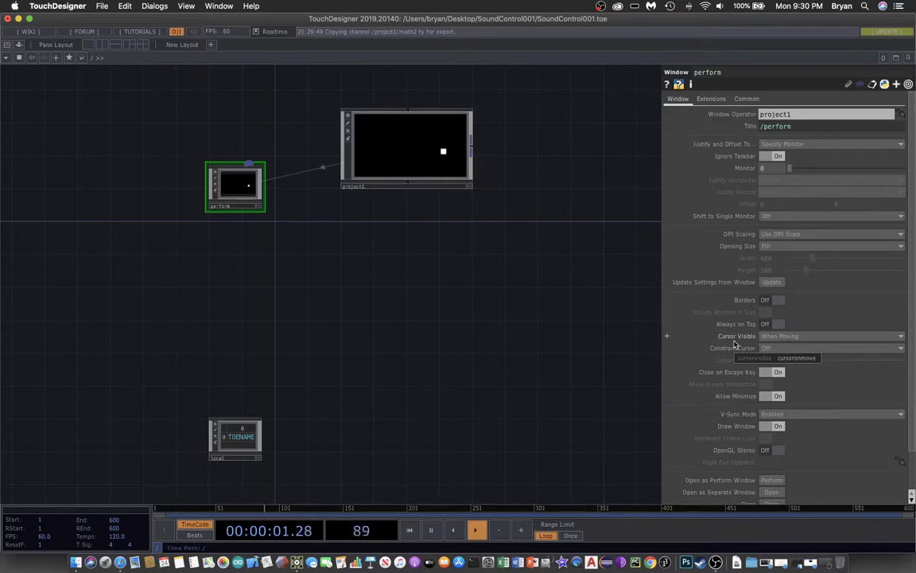
{"action": "left_click", "coordinate": [798, 341]}
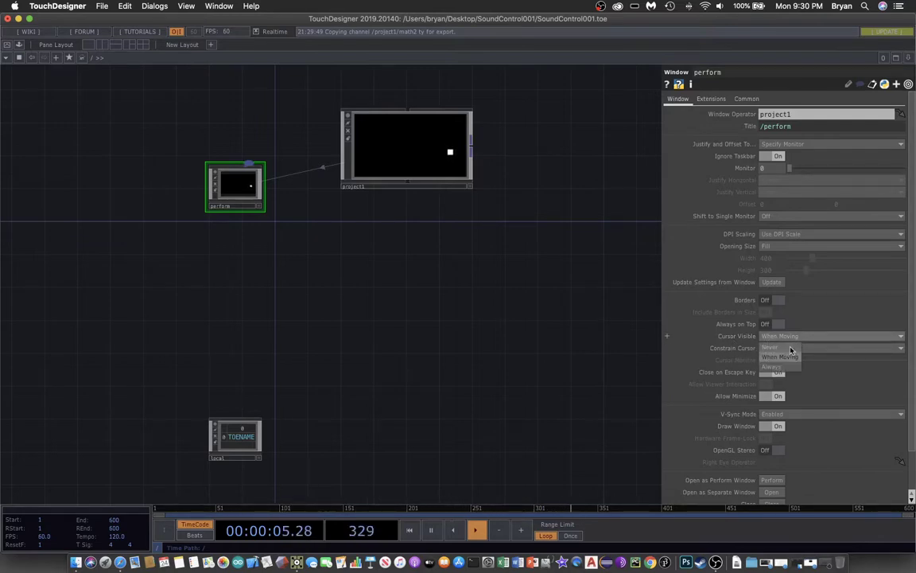
{"action": "left_click", "coordinate": [790, 348]}
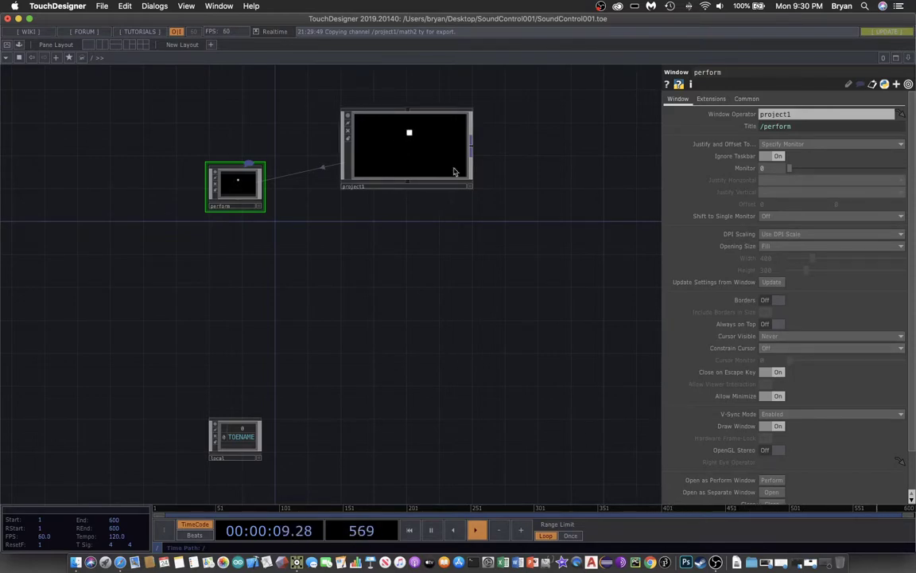
Enter the project1 network and save the project as SoundControl001.1.toe.
{"action": "left_click", "coordinate": [419, 149]}
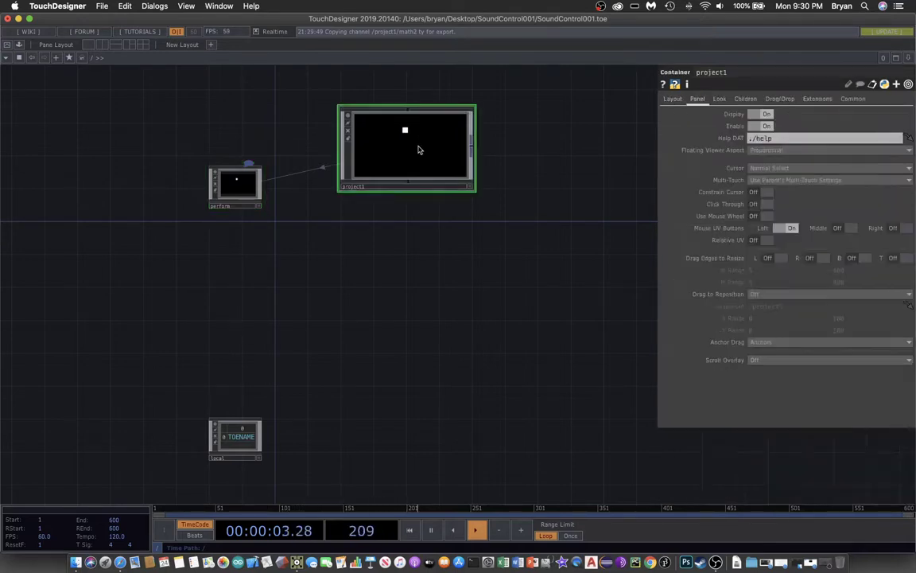
{"action": "key", "text": "i"}
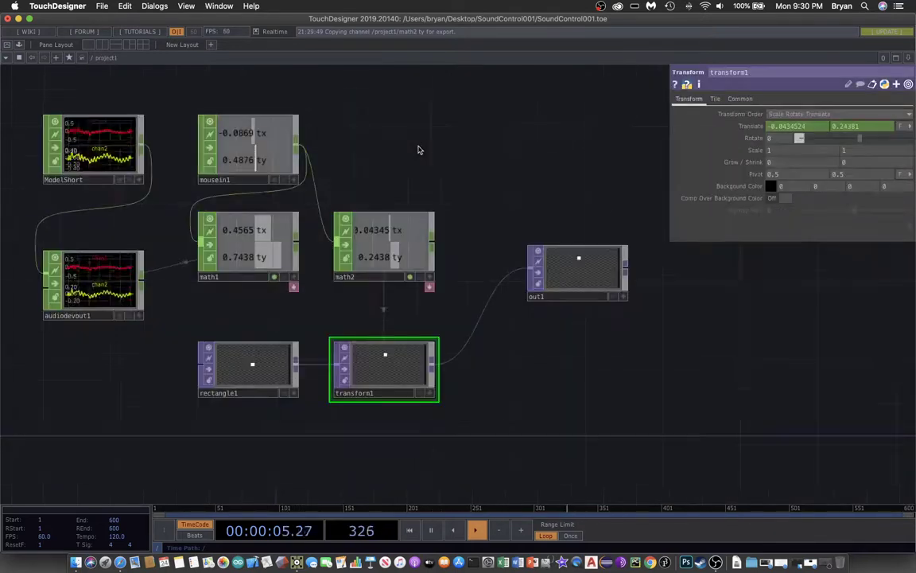
{"action": "left_click", "coordinate": [101, 6]}
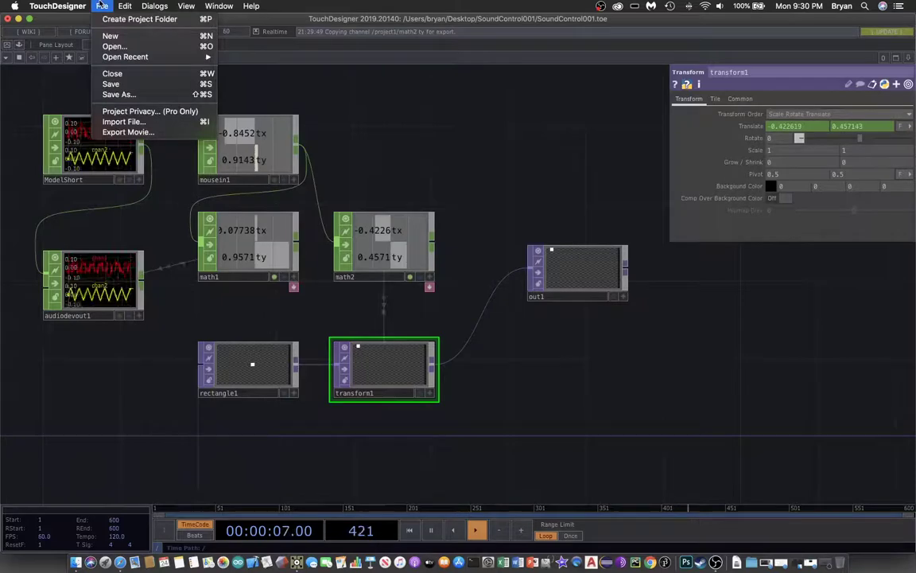
{"action": "left_click", "coordinate": [112, 84]}
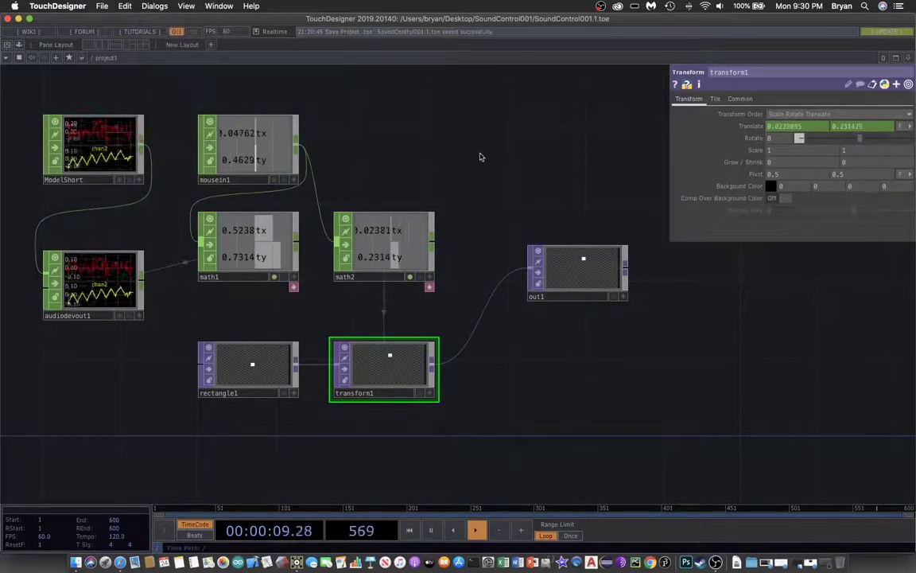
Raise and then lower the system volume.
{"action": "key", "text": "XF86AudioRaiseVolume"}
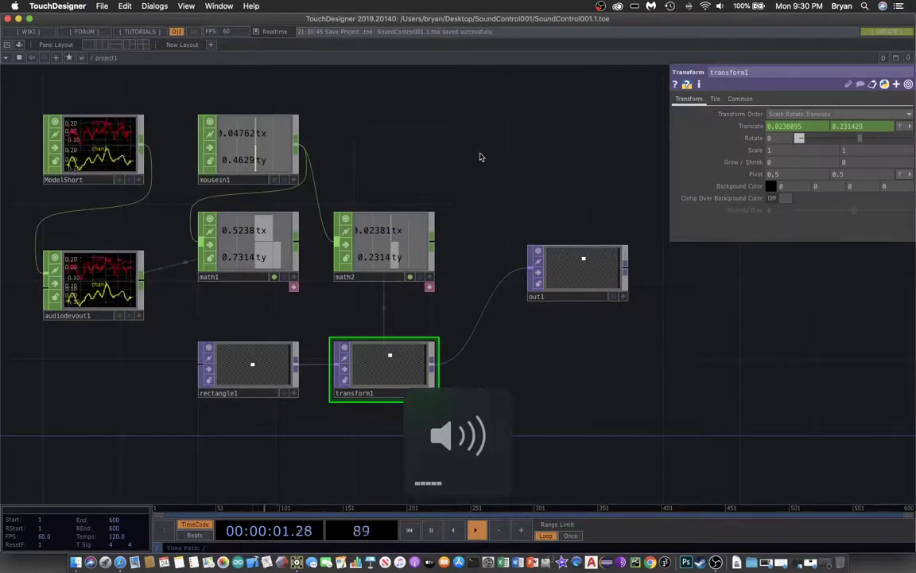
{"action": "key", "text": "XF86AudioRaiseVolume"}
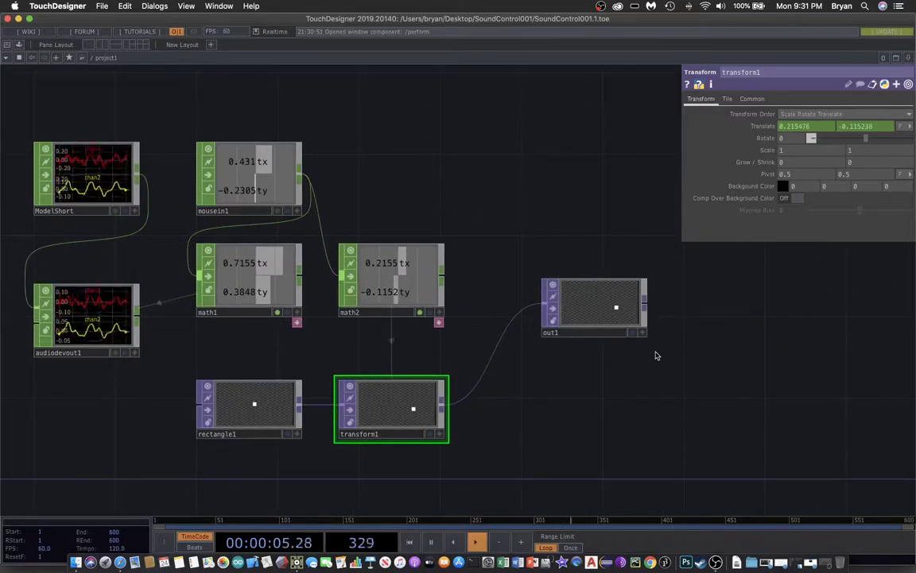
{"action": "key", "text": "XF86AudioLowerVolume"}
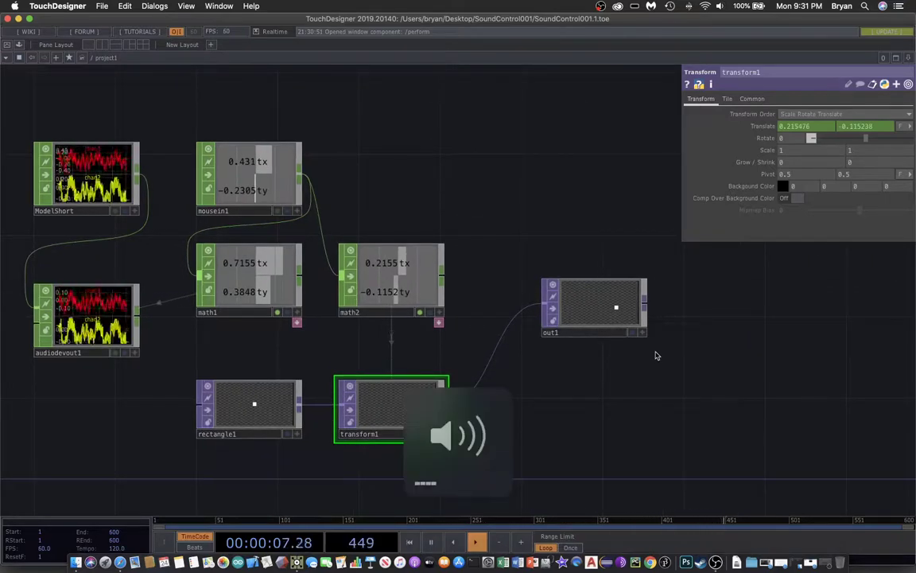